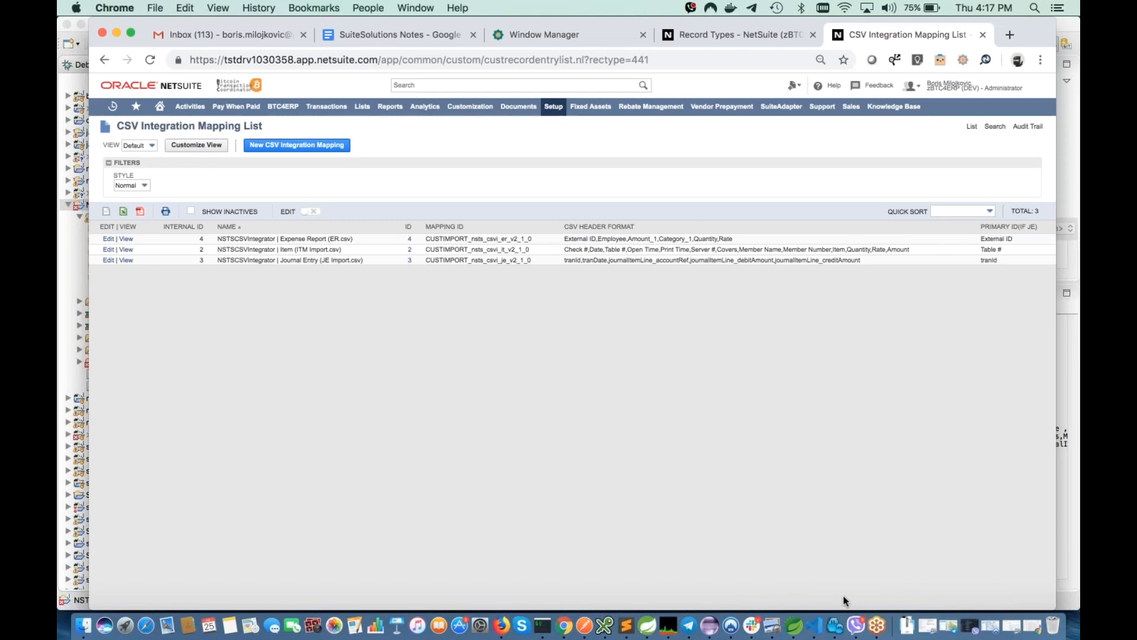
# Step: View the NSTSCSVIntegrator Expense Report (ER.csv) record from the CSV Integration Mapping list in NetSuite
pyautogui.click(795, 626)
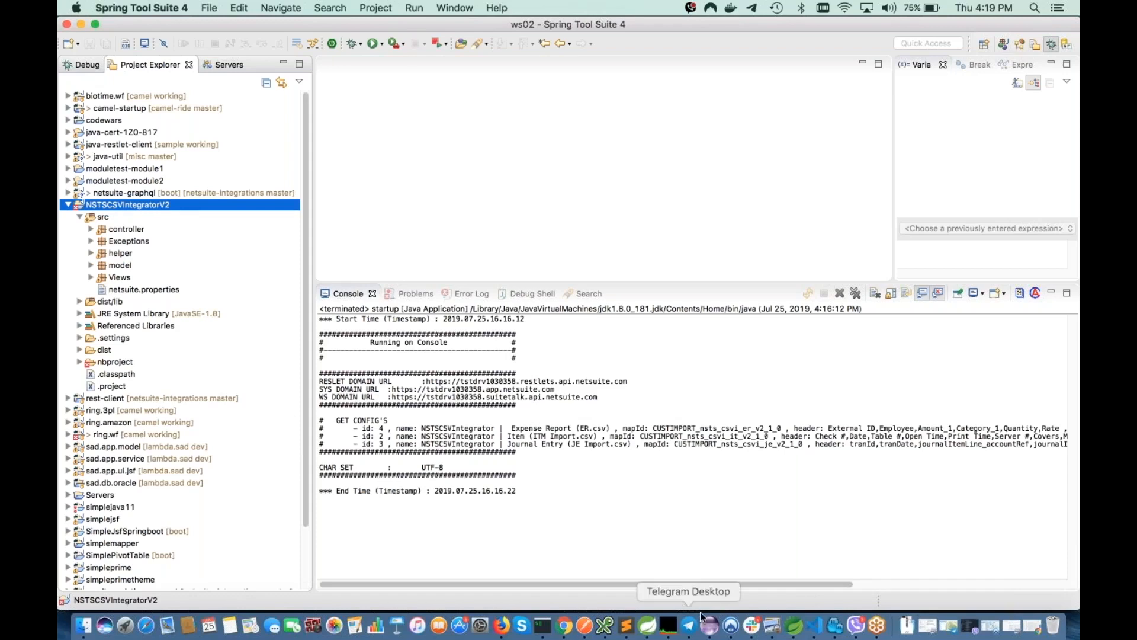
pyautogui.click(565, 626)
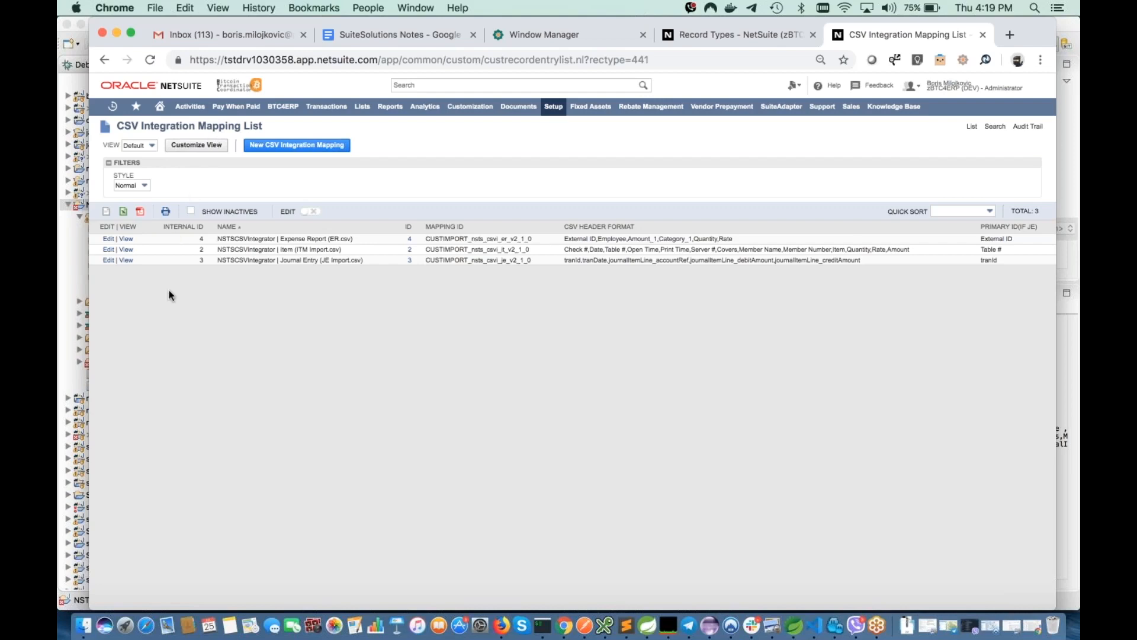
pyautogui.click(127, 239)
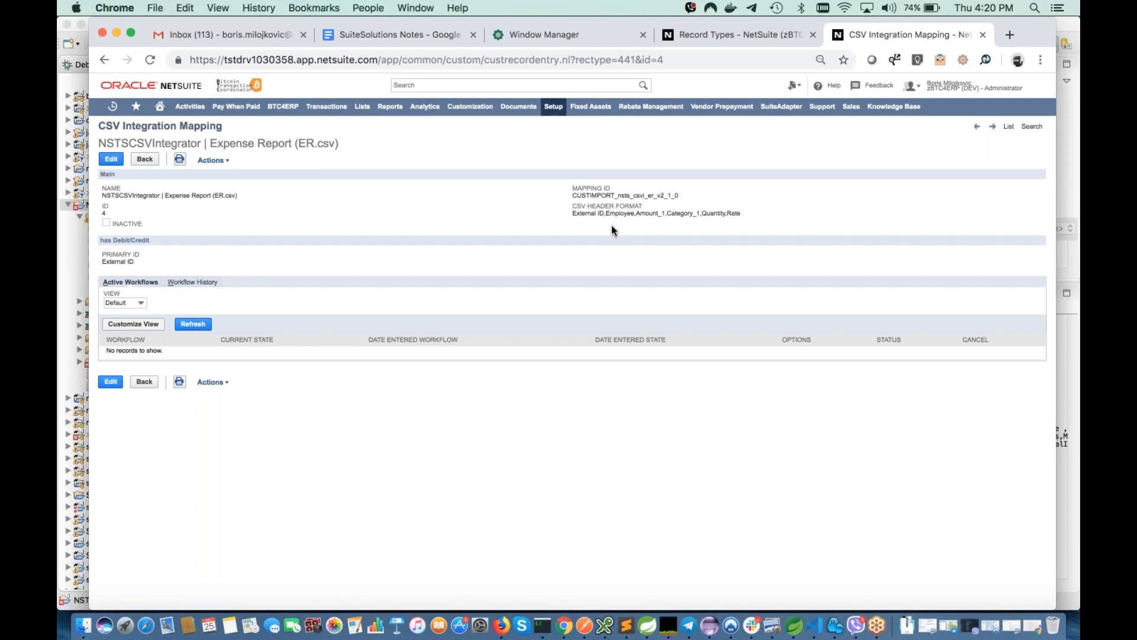
# Step: Switch to Spring Tool Suite and run the startup application of NSTSCSVIntegratorV2 in console mode
pyautogui.click(793, 627)
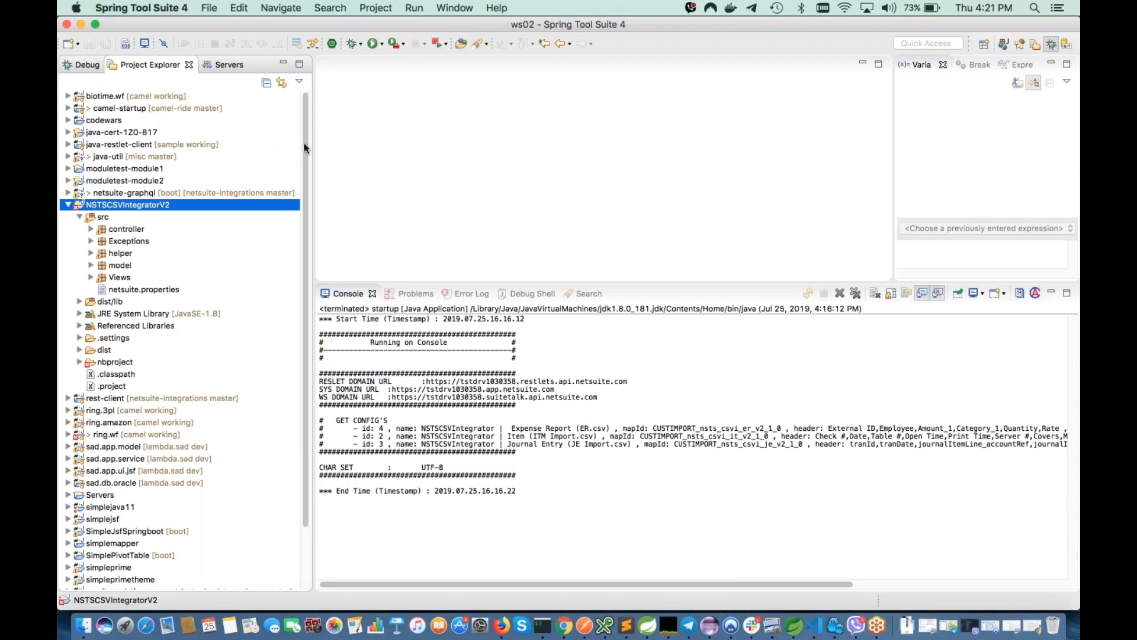
pyautogui.click(378, 45)
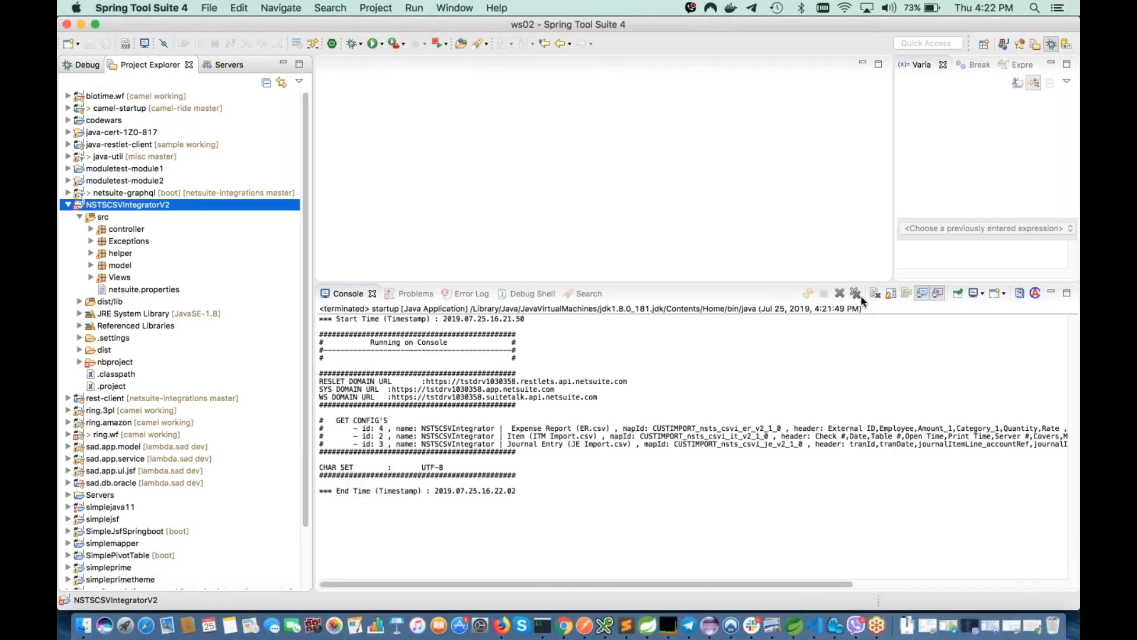
# Step: Clear the program arguments in the startup run configuration and run it to launch the graphical interface
pyautogui.click(382, 45)
pyautogui.click(411, 230)
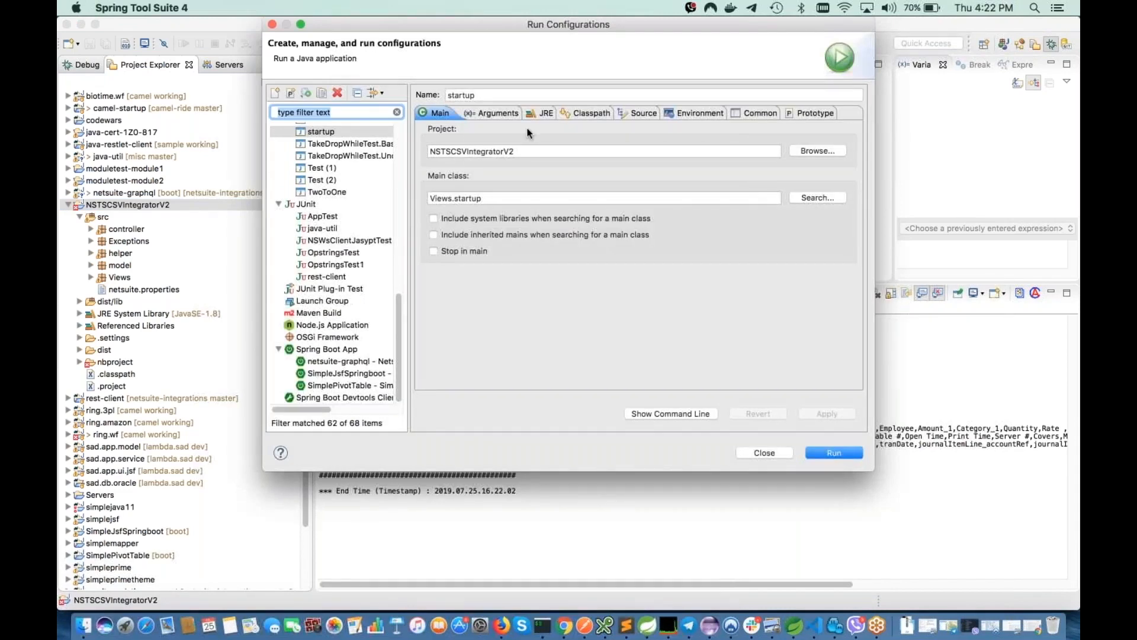
pyautogui.click(494, 112)
pyautogui.click(507, 145)
pyautogui.press('super+a')
pyautogui.press('BackSpace')
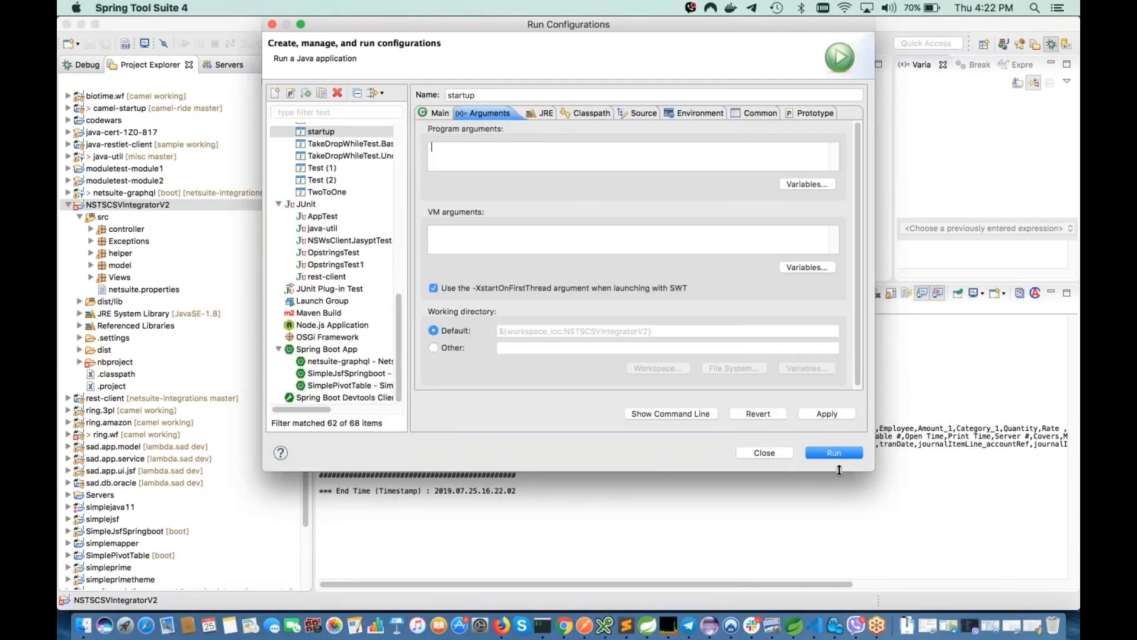
pyautogui.click(829, 453)
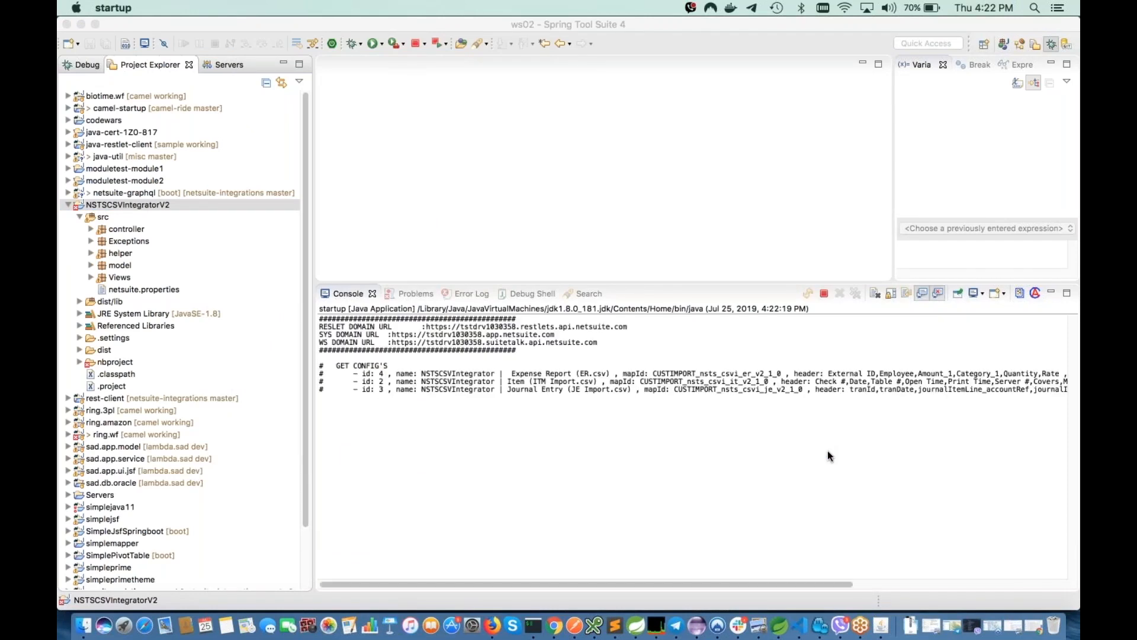
# Step: Move the CSV integrator window up the screen to bring the Map ID and token fields into view
pyautogui.moveTo(526, 70); pyautogui.dragTo(570, 433)
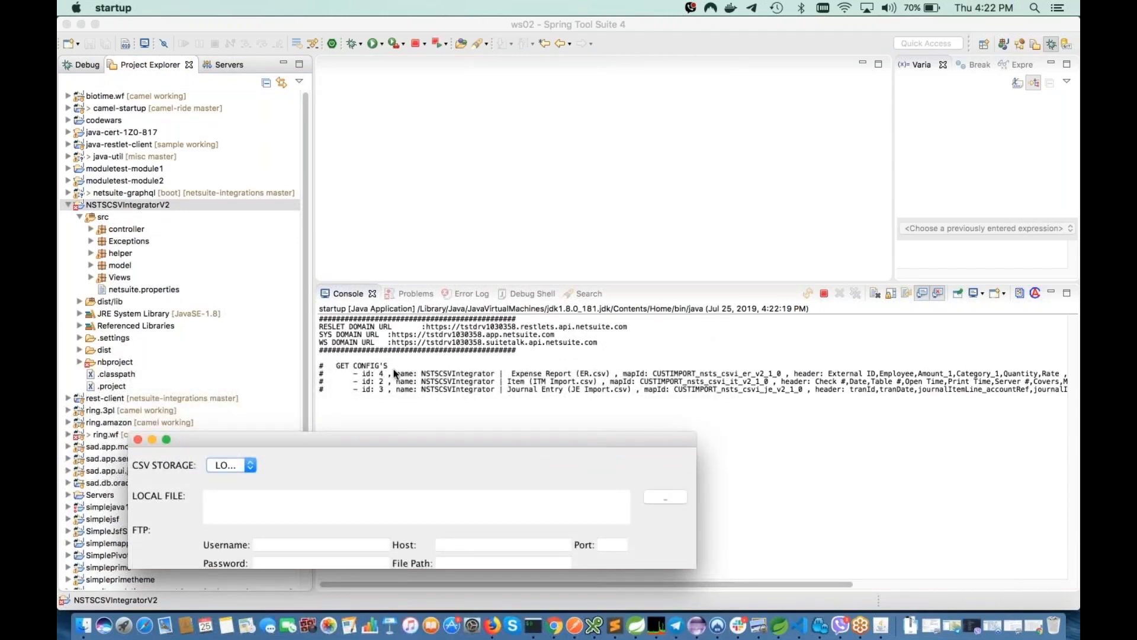
pyautogui.moveTo(371, 439); pyautogui.dragTo(373, 408)
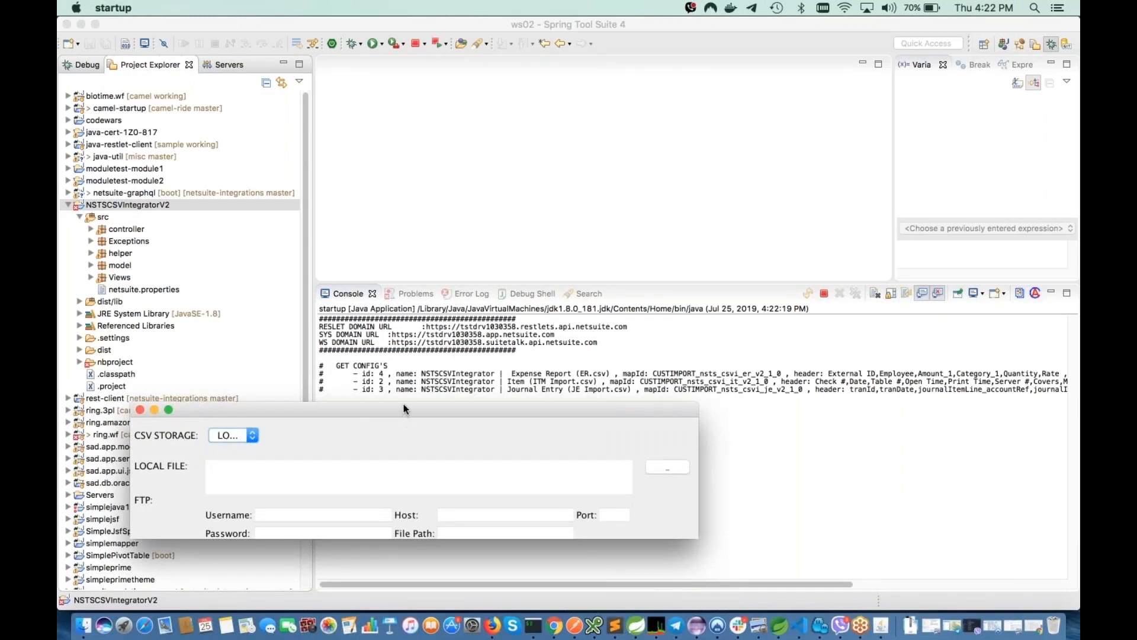
pyautogui.moveTo(403, 405); pyautogui.dragTo(404, 414)
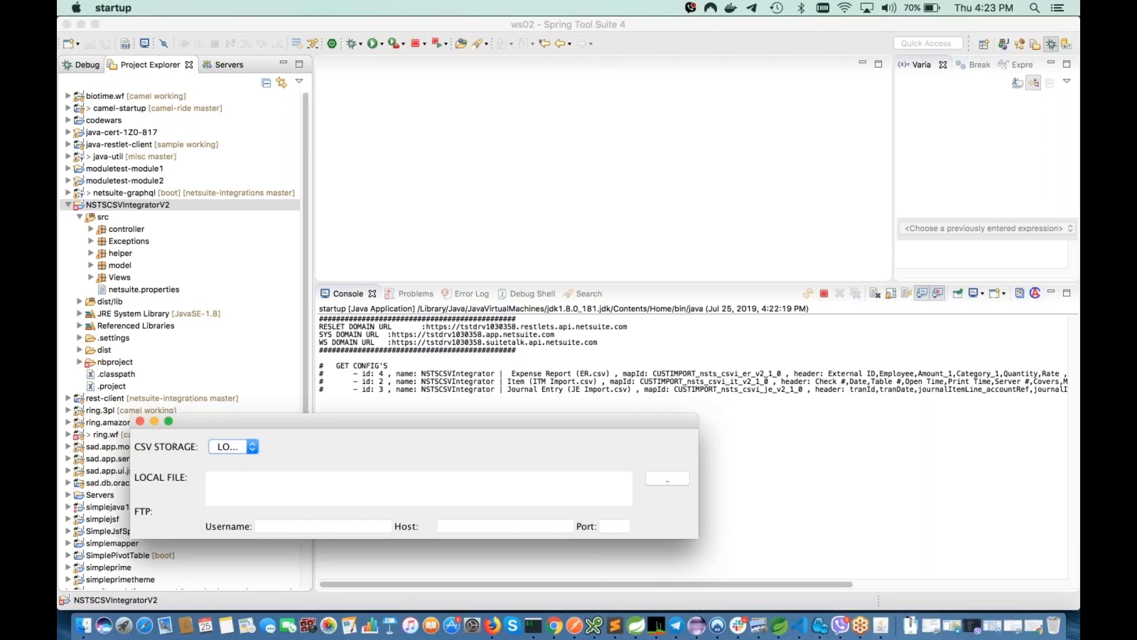
pyautogui.moveTo(404, 414); pyautogui.dragTo(443, 43)
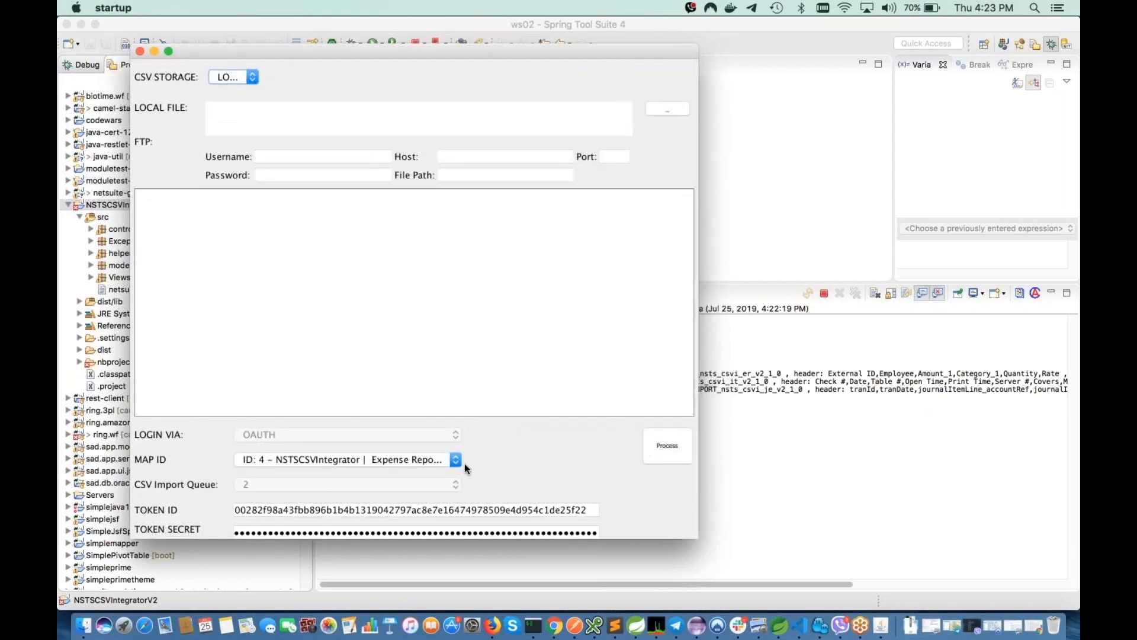
# Step: Review the available Map ID and CSV Storage options and the description of the Local File field
pyautogui.click(452, 460)
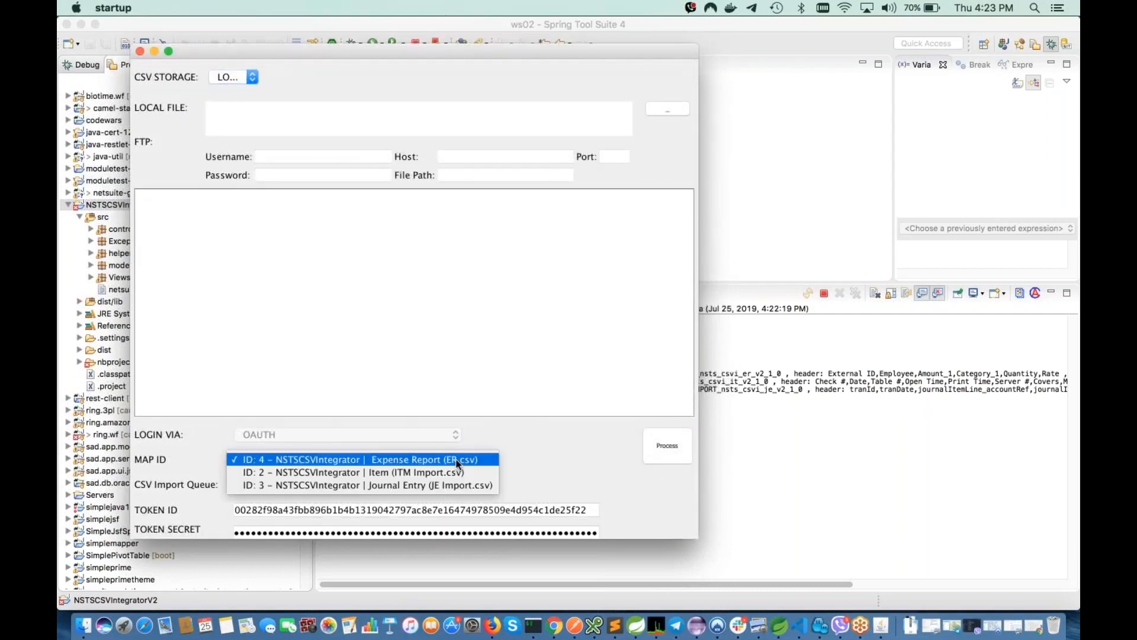
pyautogui.click(507, 446)
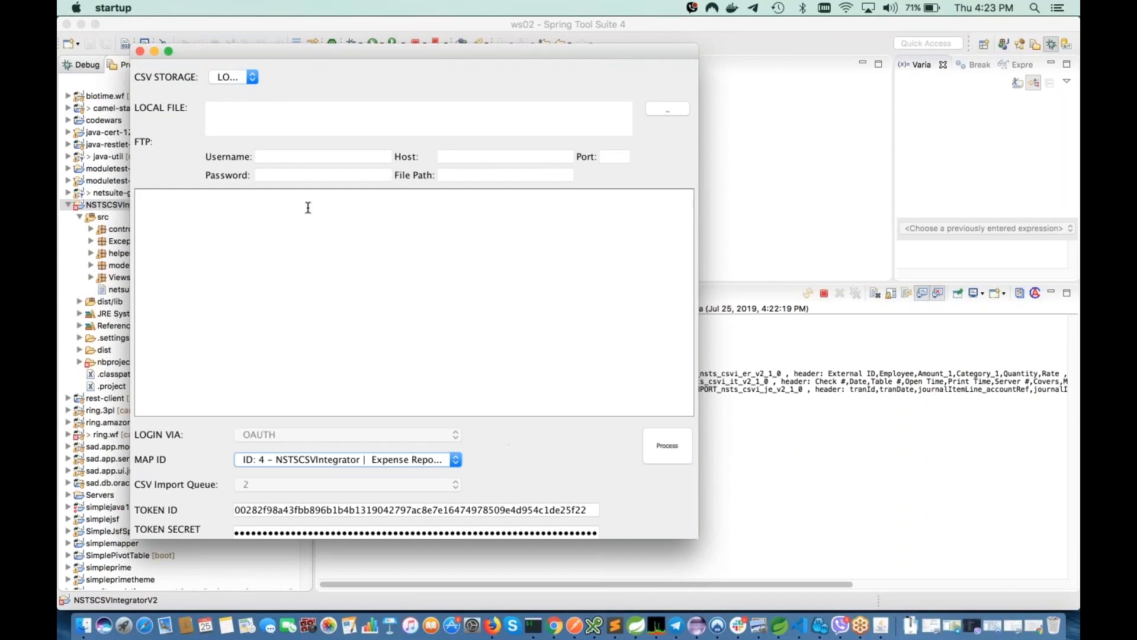
pyautogui.click(253, 78)
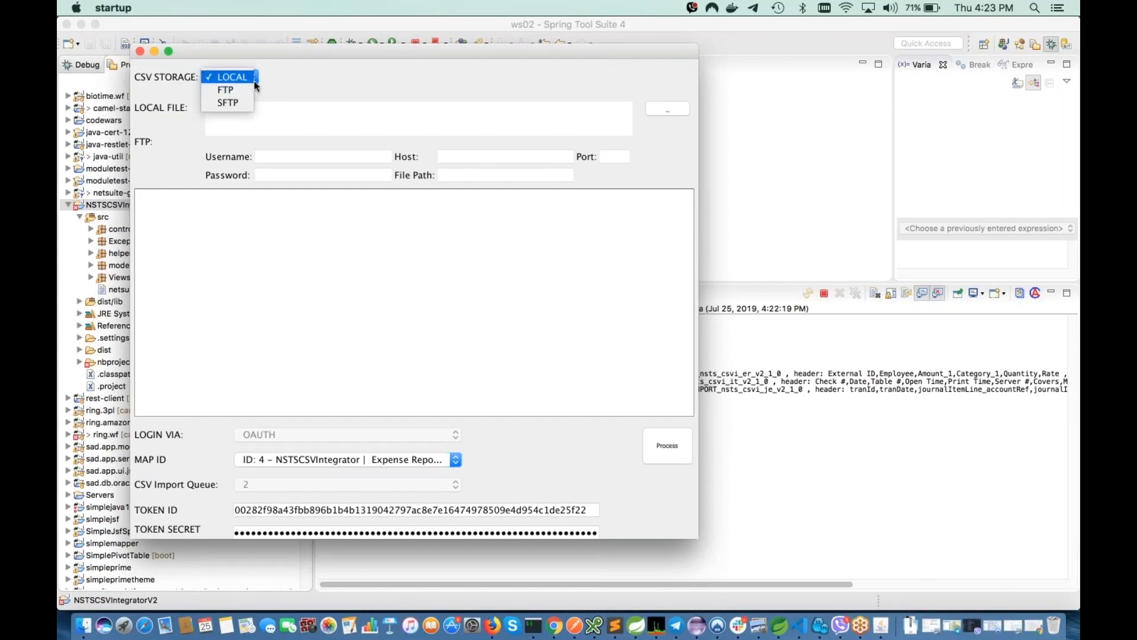
pyautogui.click(316, 95)
pyautogui.moveTo(272, 120)
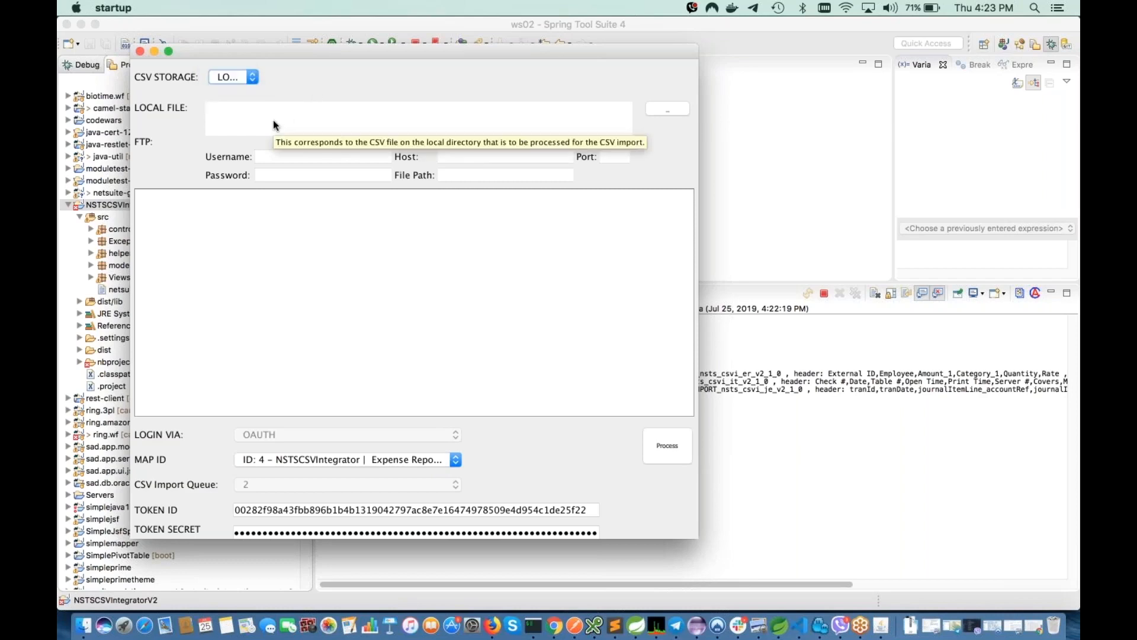
# Step: Choose ITM Import.csv from the Sample CSV Files folder inside NSTSCSVIBroker as the local file
pyautogui.click(667, 111)
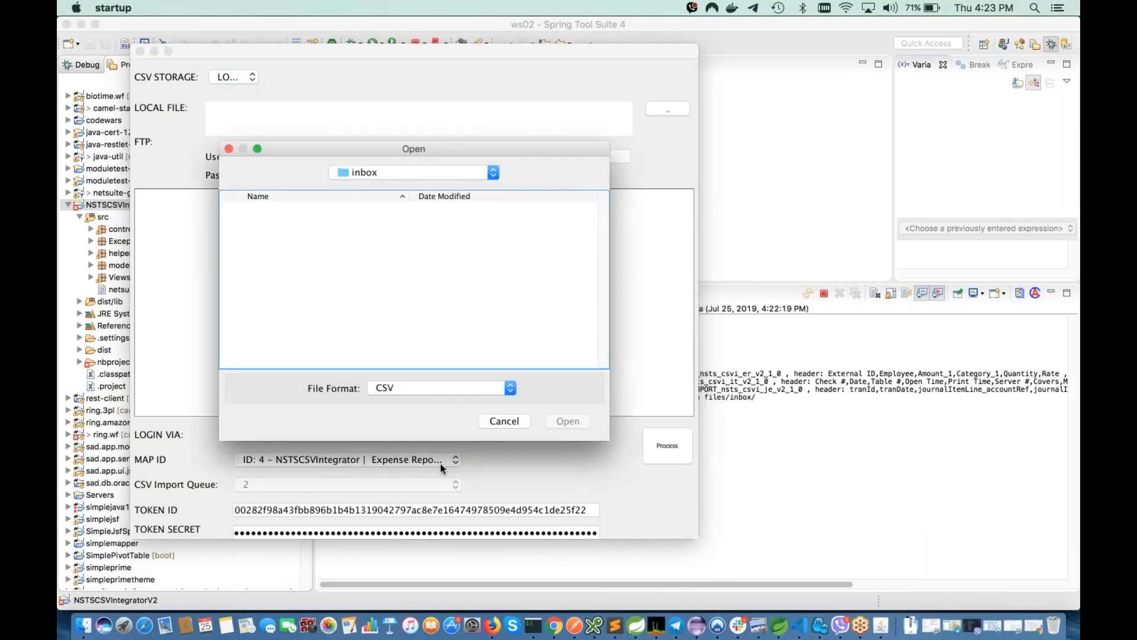
pyautogui.click(495, 175)
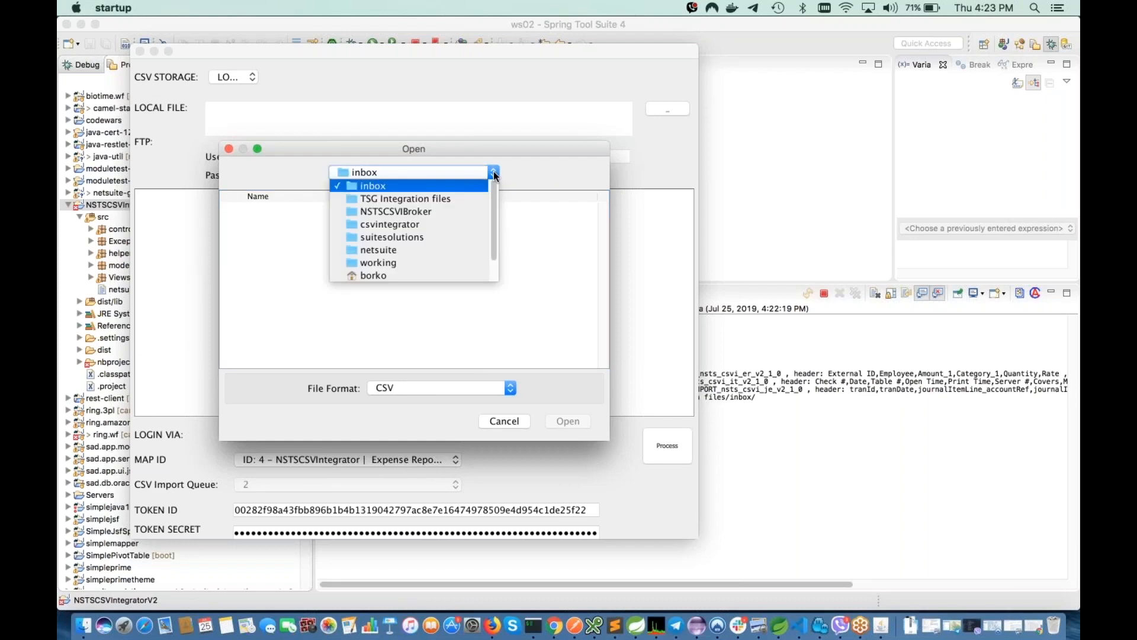
pyautogui.click(446, 210)
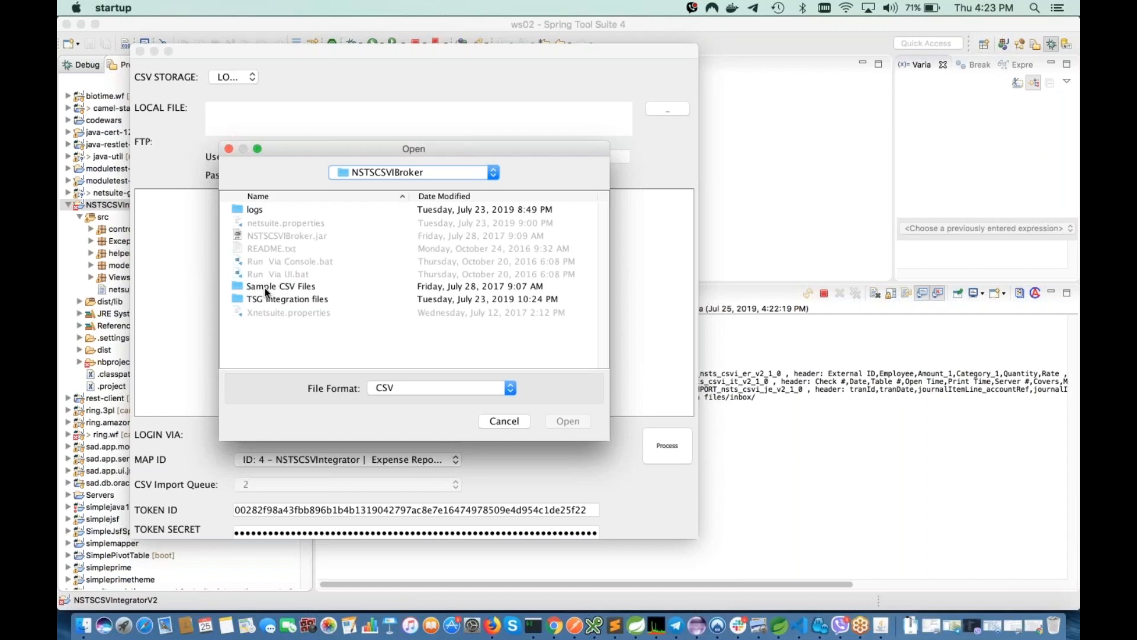
pyautogui.doubleClick(266, 289)
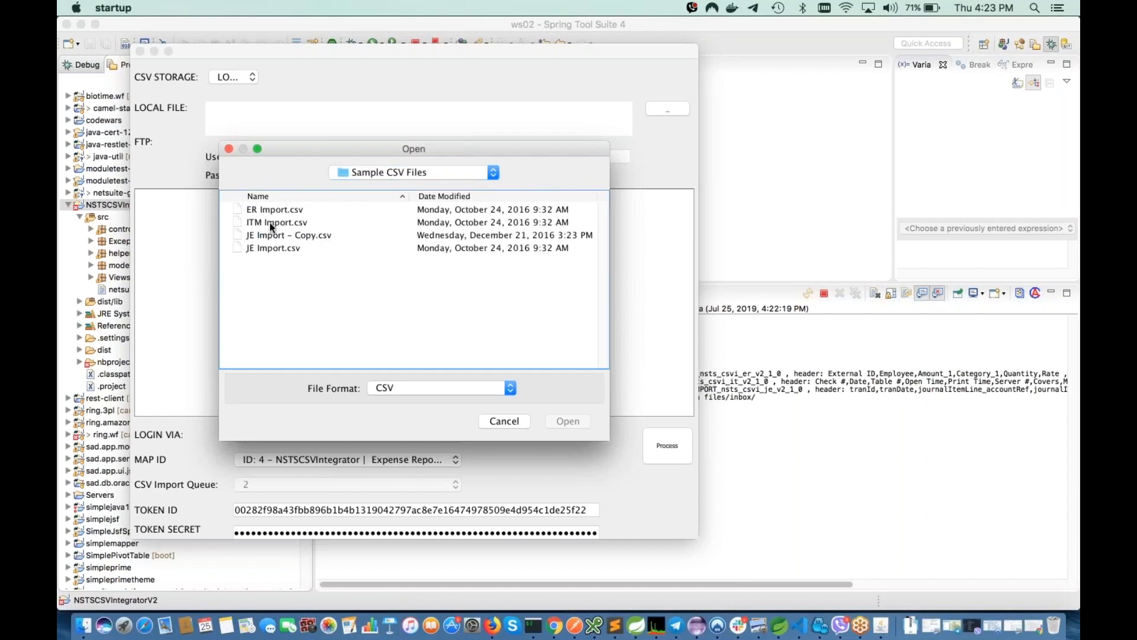
pyautogui.click(269, 222)
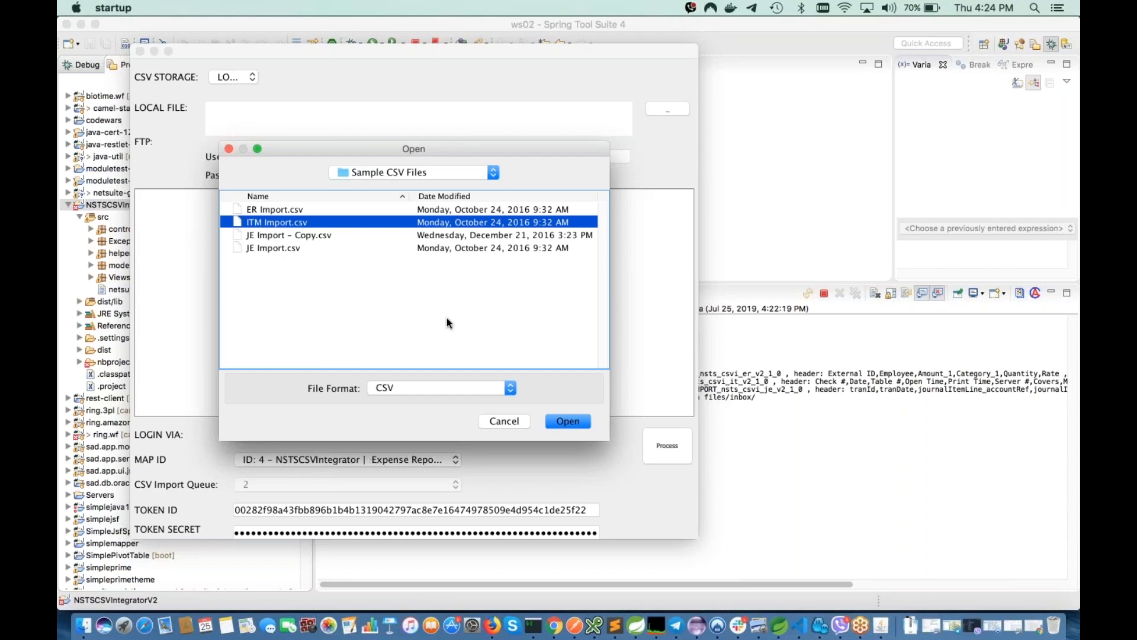
pyautogui.click(571, 419)
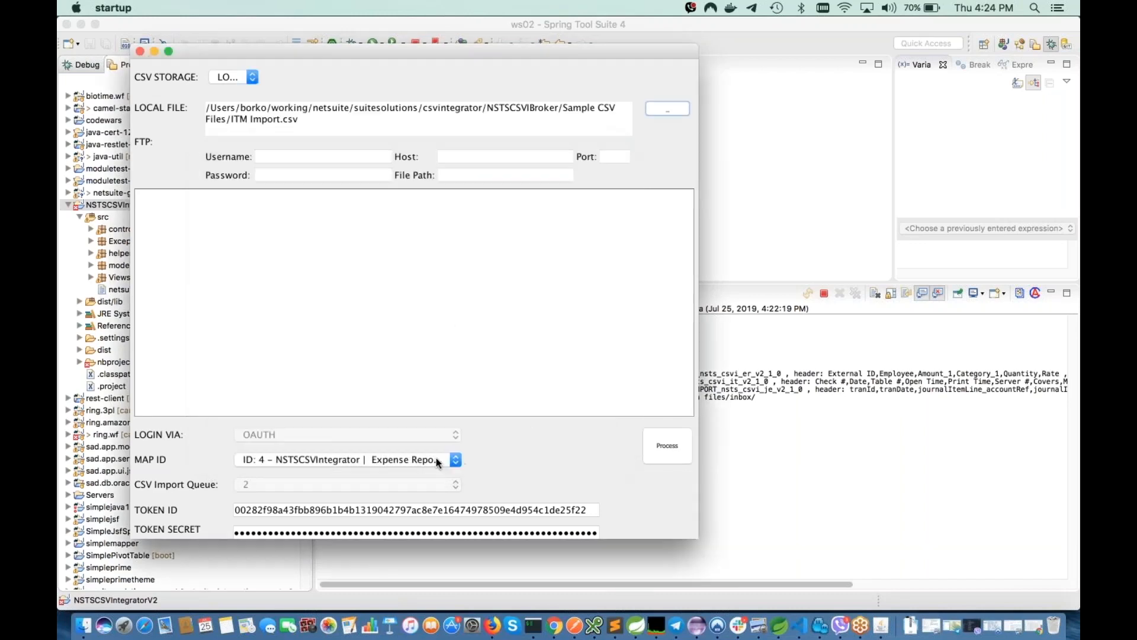
# Step: Set the Map ID to ID: 2, NSTSCSVIntegrator | Item (ITM Import.csv), and process the CSV file
pyautogui.click(429, 458)
pyautogui.click(411, 472)
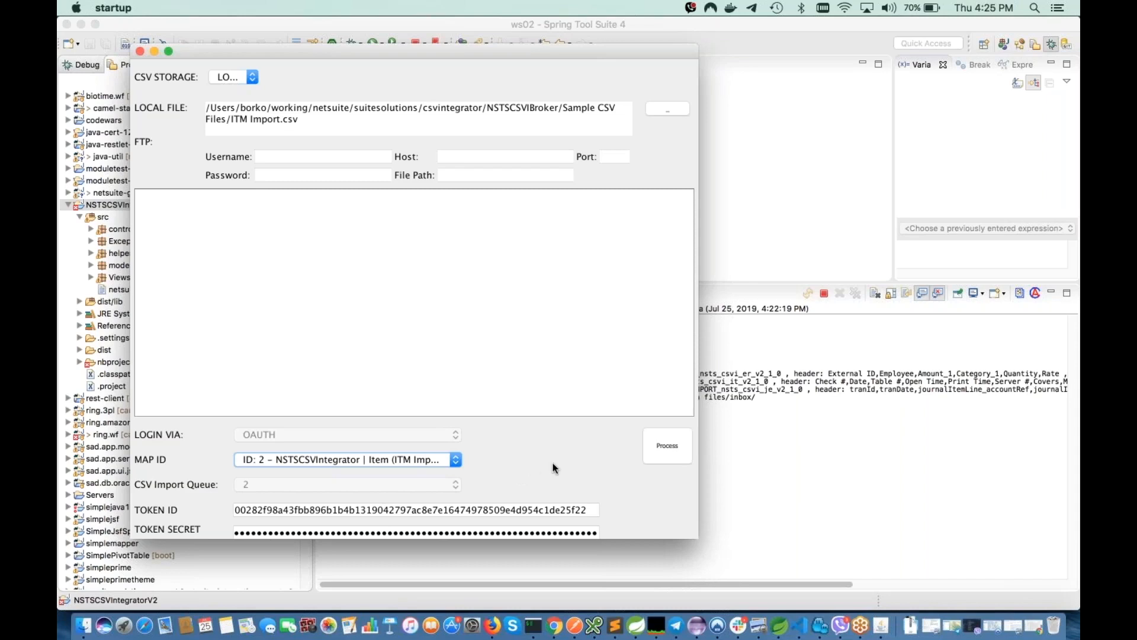
pyautogui.click(667, 453)
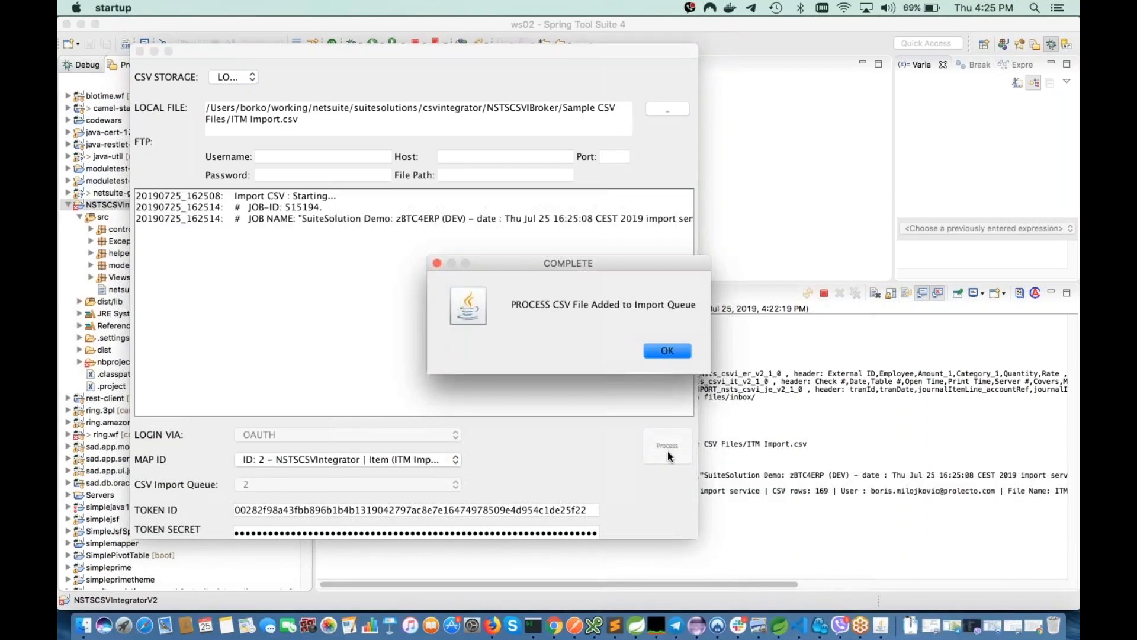
pyautogui.click(666, 352)
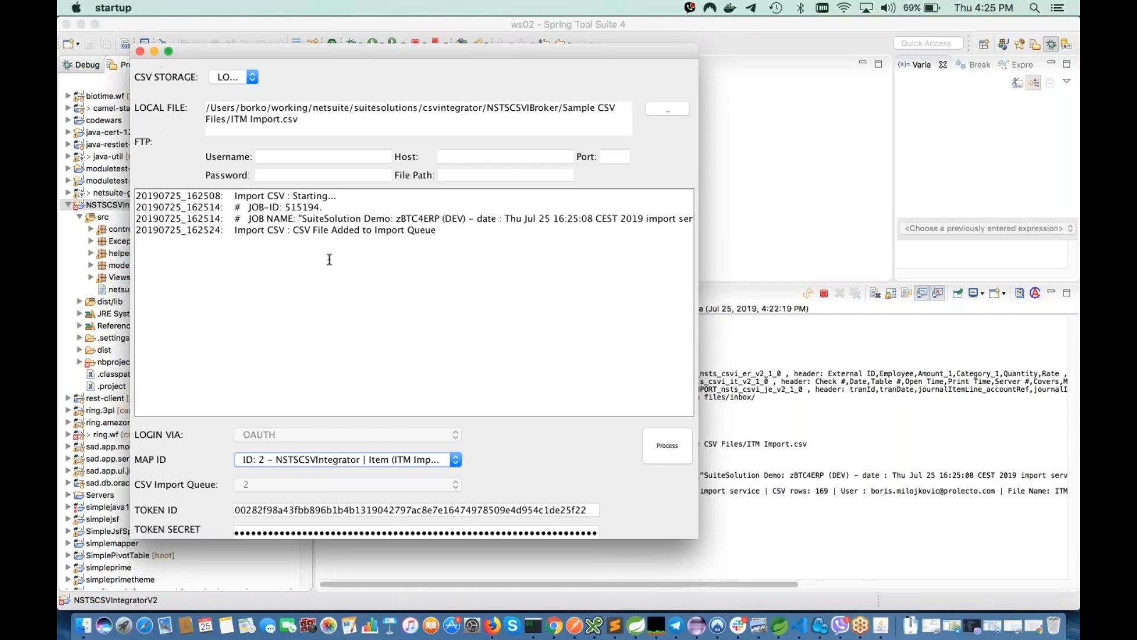
# Step: Highlight the job ID in the import log, then switch to NetSuite in Chrome and view the CSV import status
pyautogui.doubleClick(296, 207)
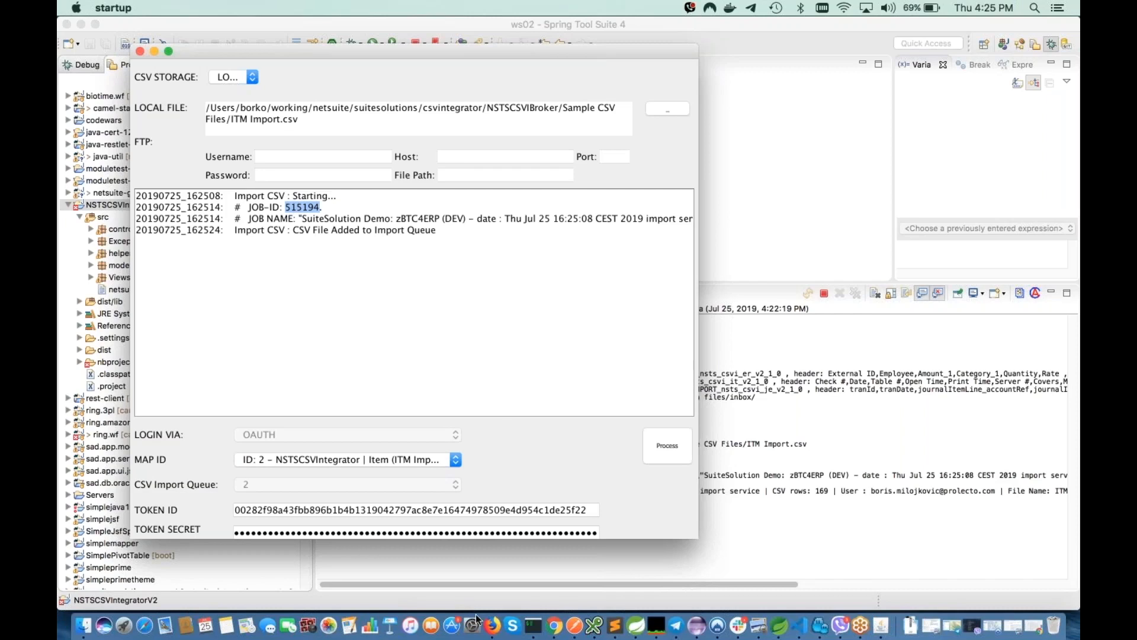
pyautogui.click(555, 624)
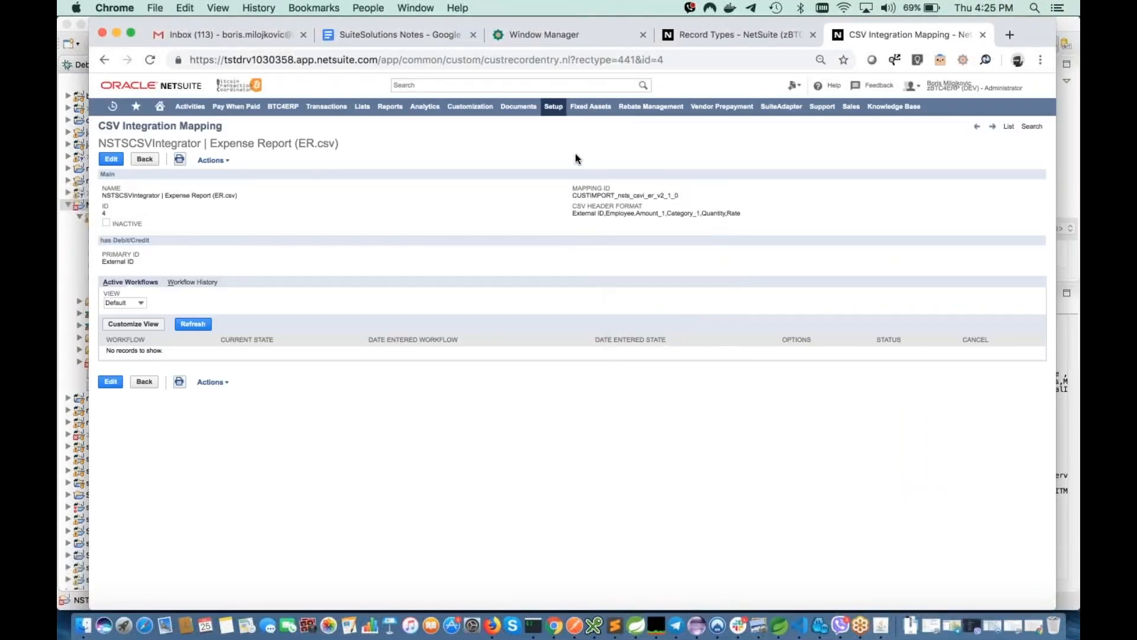
pyautogui.click(556, 107)
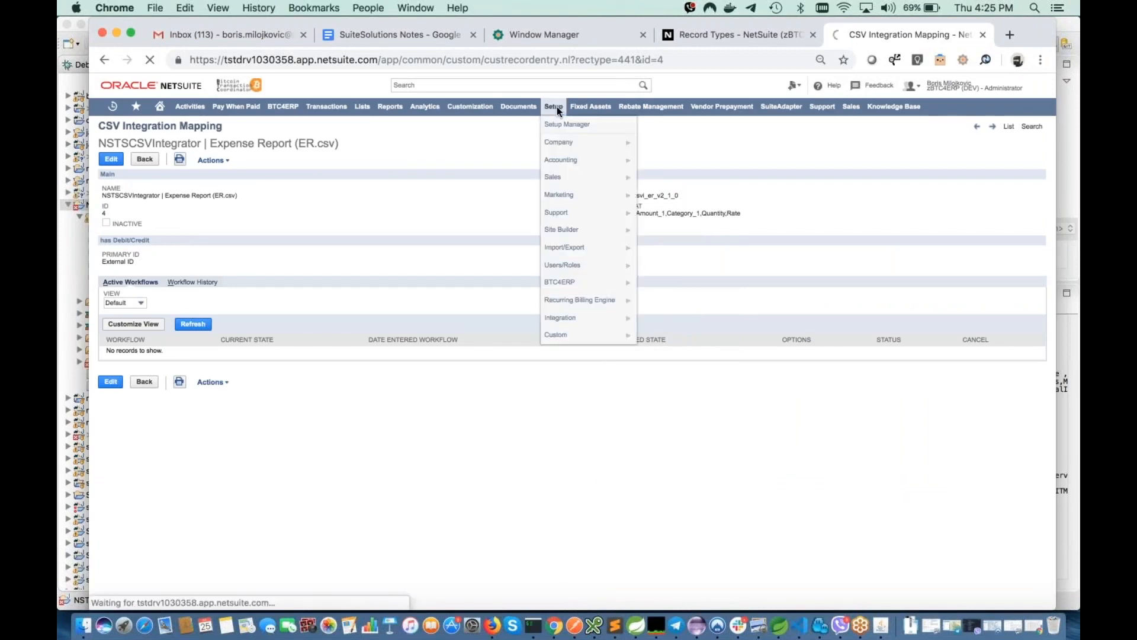
pyautogui.click(475, 107)
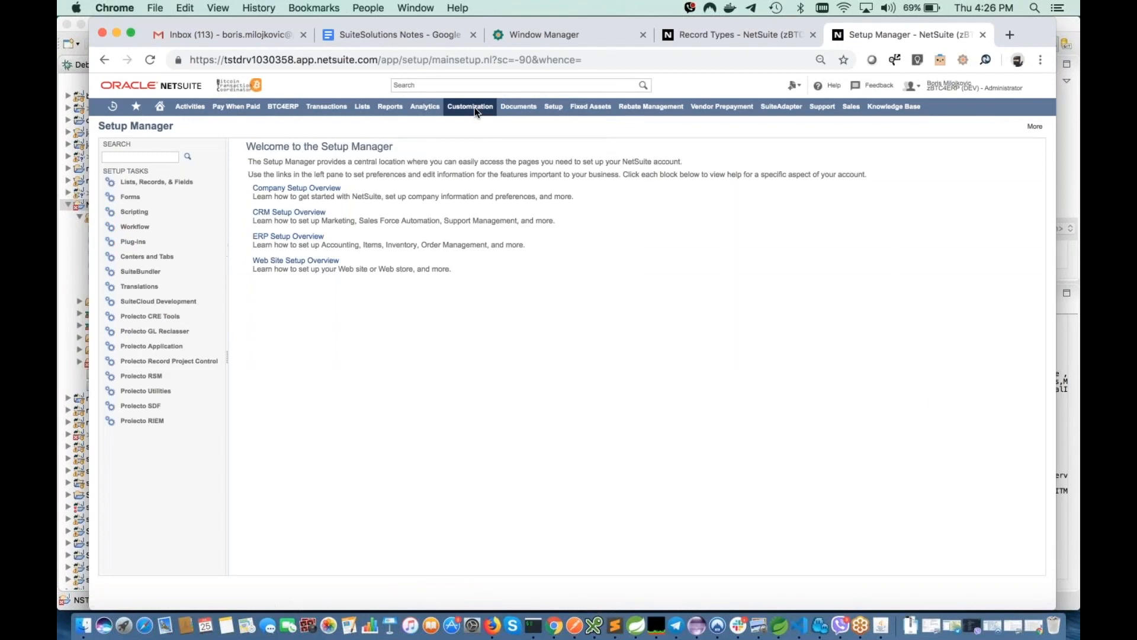
pyautogui.click(556, 108)
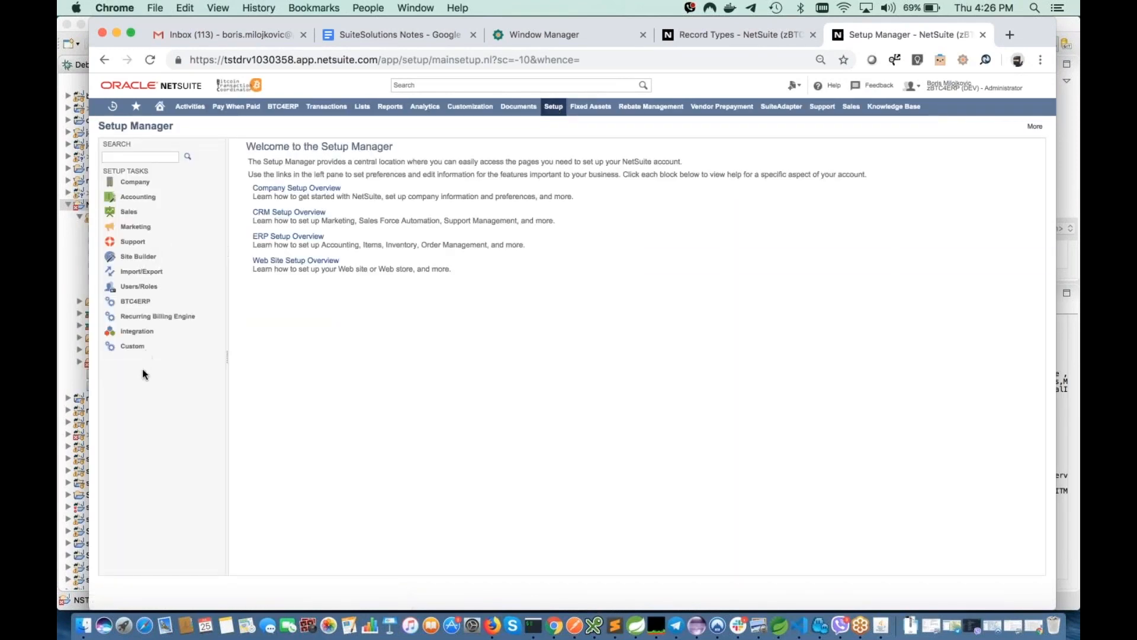
pyautogui.click(144, 272)
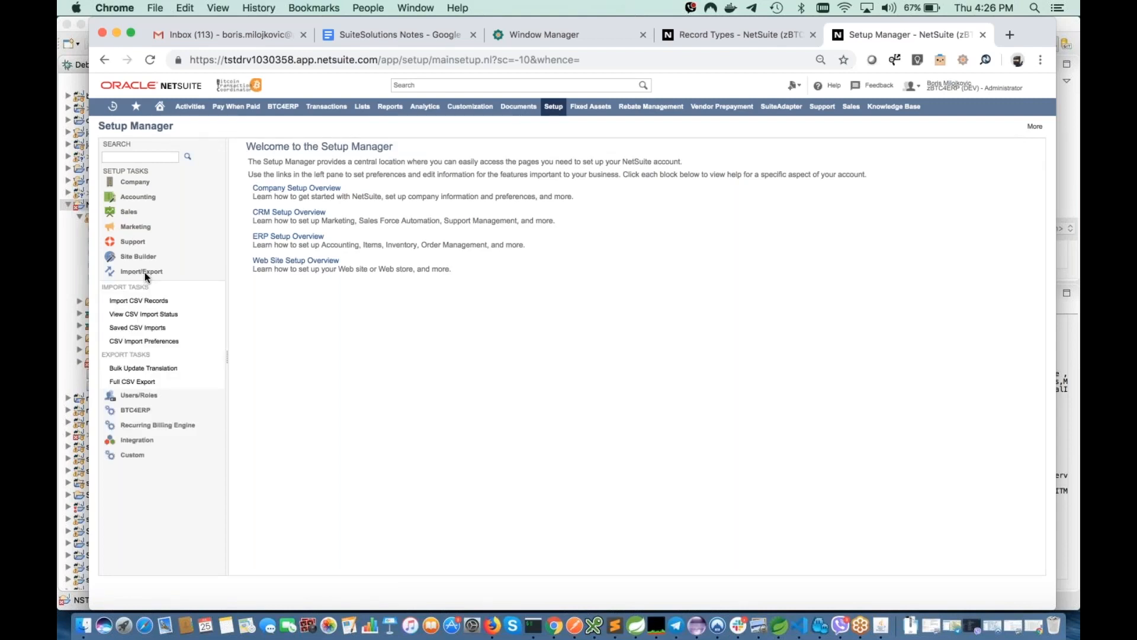
pyautogui.click(139, 315)
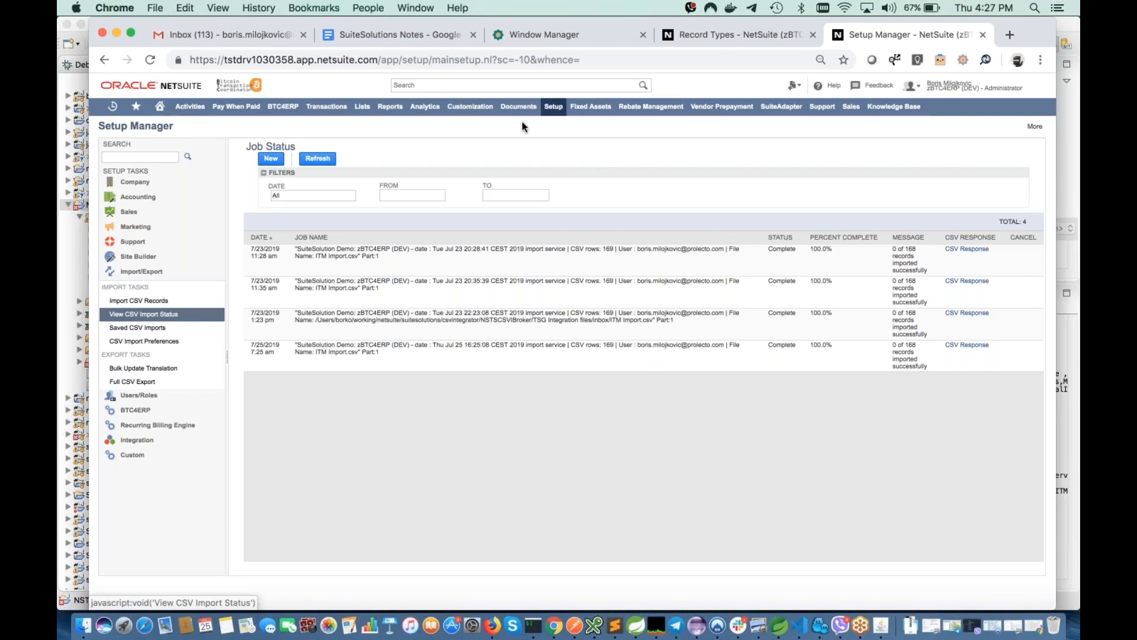
# Step: View NetSuite's script execution log and open the list of integrations
pyautogui.click(481, 110)
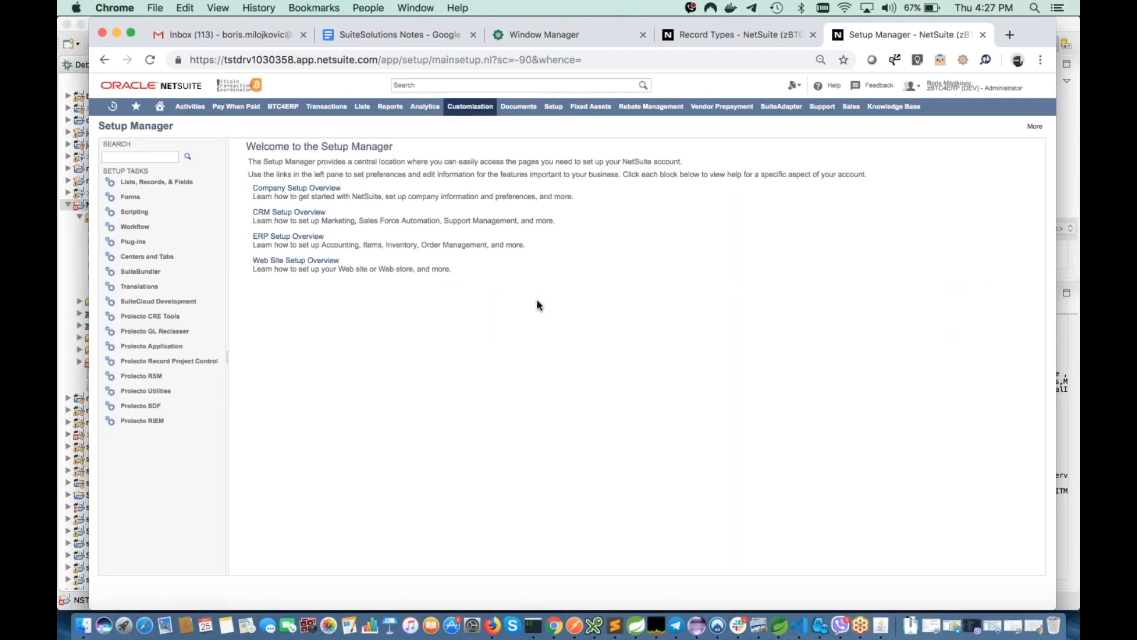
pyautogui.moveTo(553, 107)
pyautogui.click(592, 232)
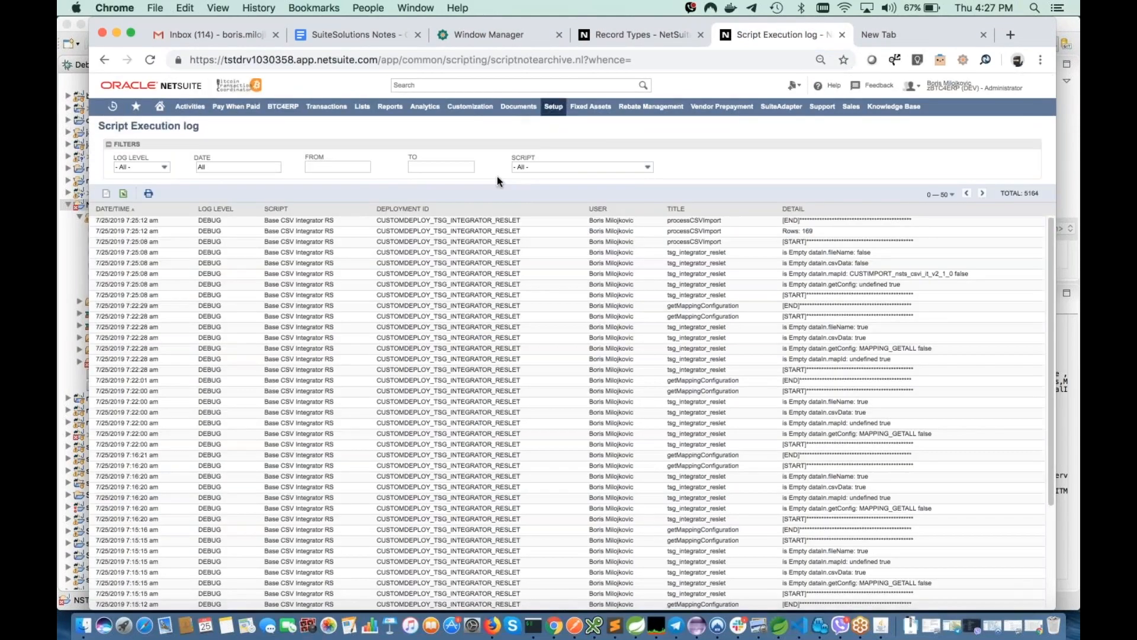
pyautogui.click(682, 388)
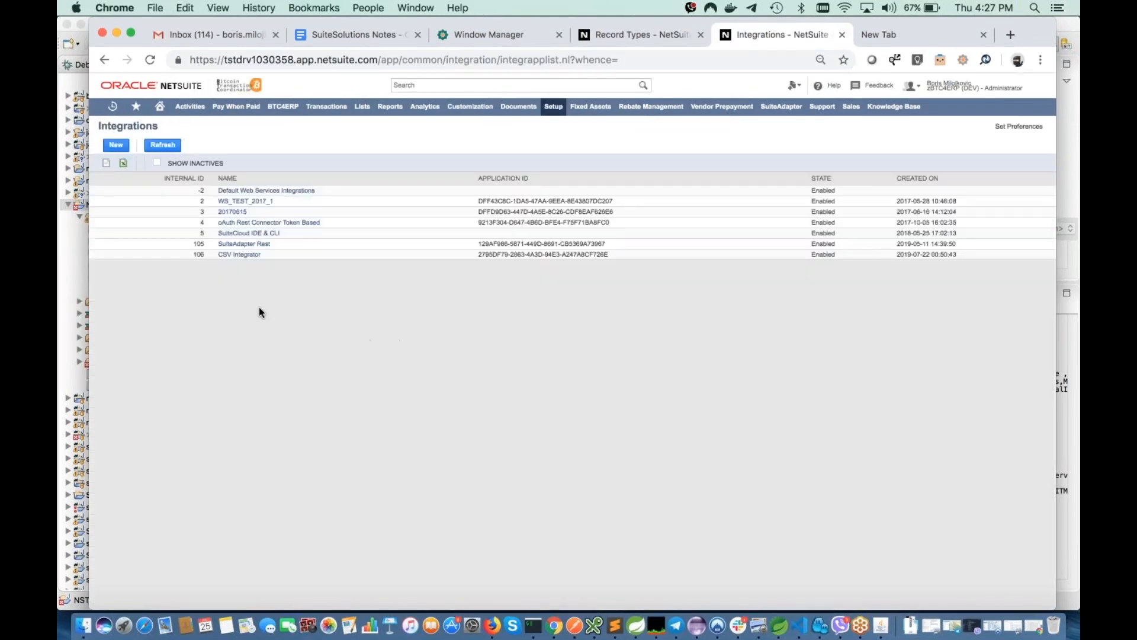
# Step: Open the CSV Integrator integration record and view its RESTlets execution log
pyautogui.click(241, 256)
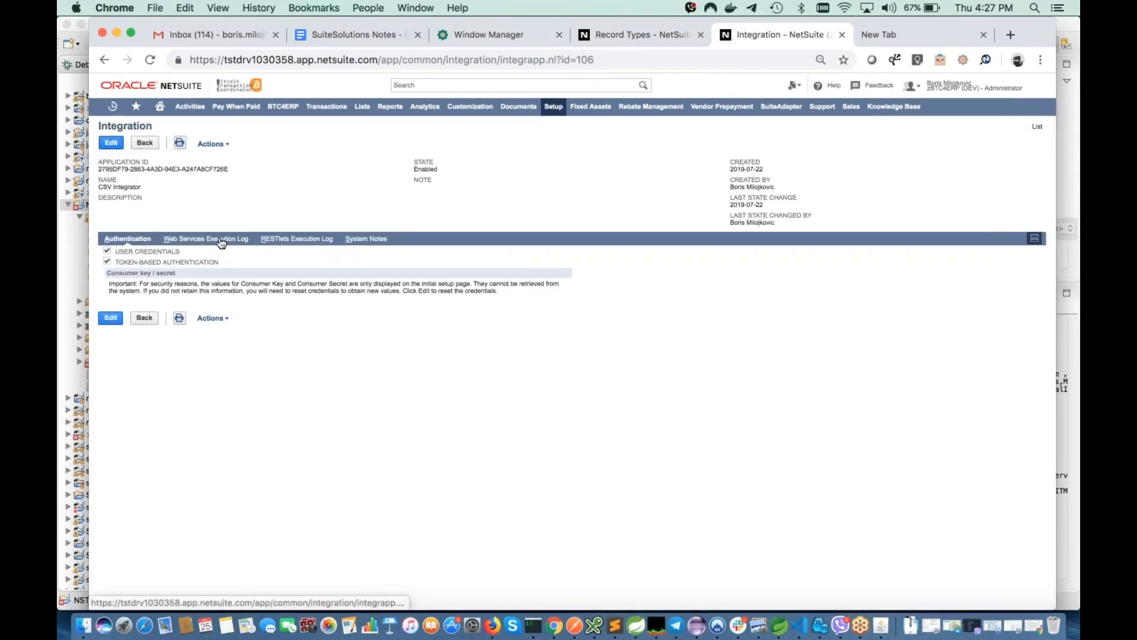
pyautogui.click(271, 240)
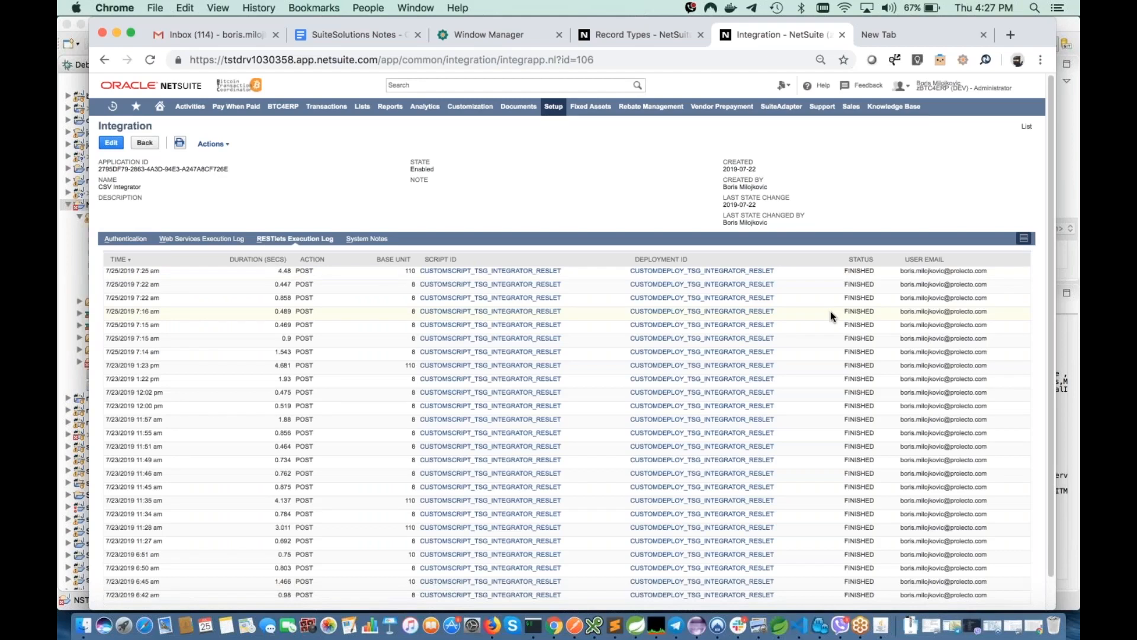
# Step: Switch to muCommander and open nsts_rl_integrator.js from the csvintegrator folder in the code editor
pyautogui.click(881, 625)
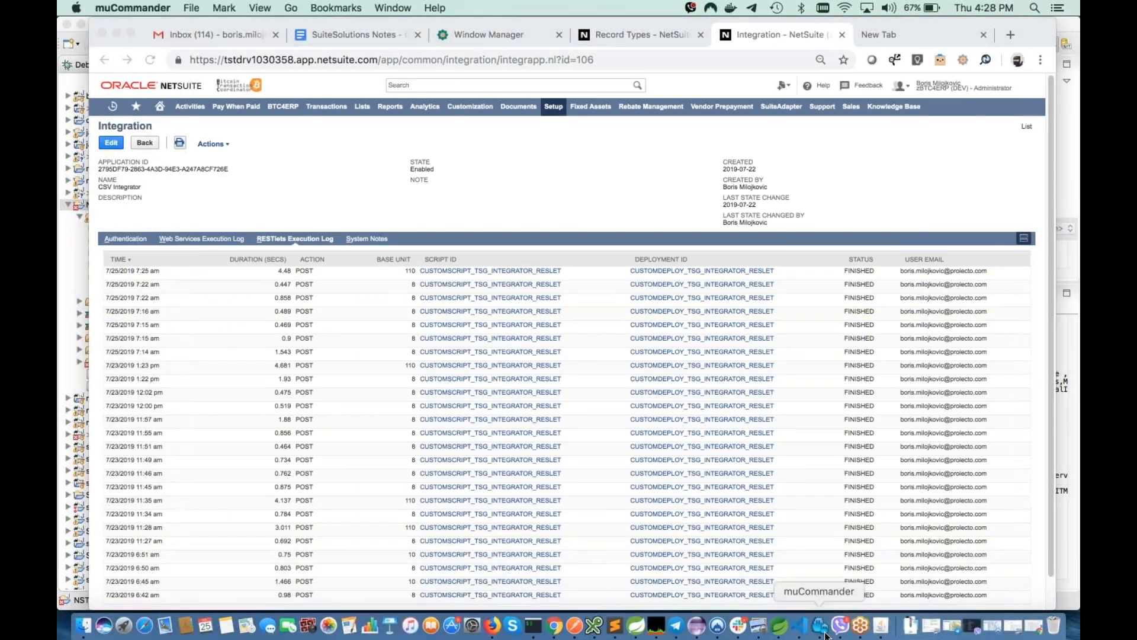
pyautogui.doubleClick(181, 143)
pyautogui.doubleClick(198, 205)
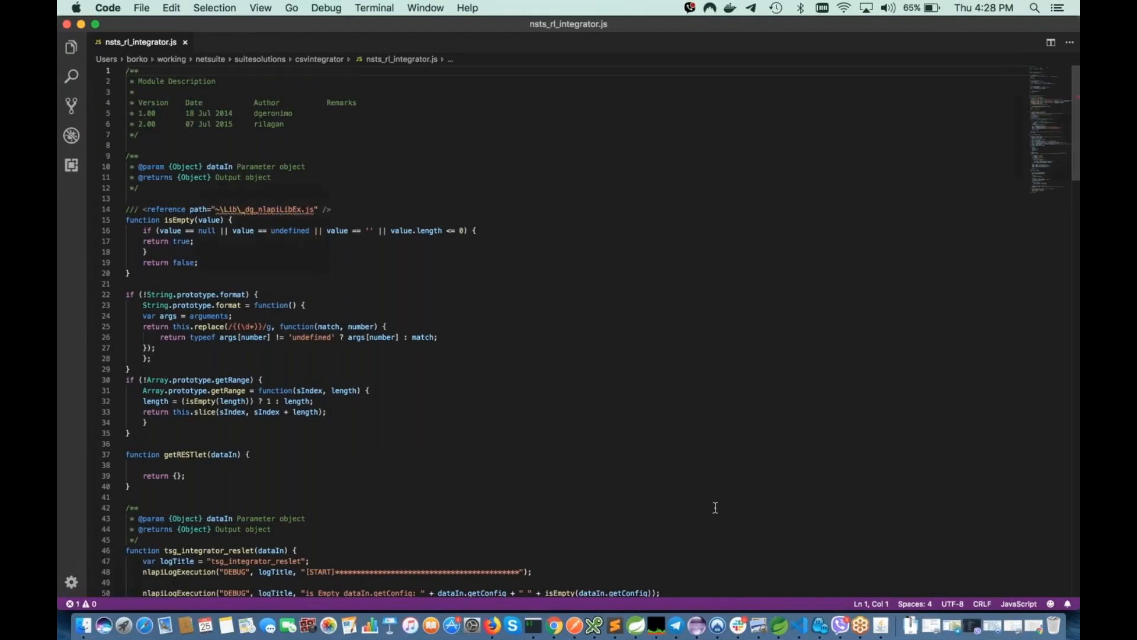
# Step: Read through the script from the tsg_integrator_reslet entry function to the end of getMappingConfiguration
pyautogui.click(595, 531)
pyautogui.press('Down')
pyautogui.press('Down')
pyautogui.press('Down')
pyautogui.press('Down')
pyautogui.press('Down')
pyautogui.press('Down')
pyautogui.press('Down')
pyautogui.press('Down')
pyautogui.press('Down')
pyautogui.press('Down')
pyautogui.press('Down')
pyautogui.press('Down')
pyautogui.press('Down')
pyautogui.press('Down')
pyautogui.press('Down')
pyautogui.press('Down')
pyautogui.press('Down')
pyautogui.press('Down')
pyautogui.press('Down')
pyautogui.press('Down')
pyautogui.press('Down')
pyautogui.press('Down')
pyautogui.press('Down')
pyautogui.press('Down')
pyautogui.press('Down')
pyautogui.press('Down')
pyautogui.press('Down')
pyautogui.press('Down')
pyautogui.press('Down')
pyautogui.press('Down')
pyautogui.press('Down')
pyautogui.press('Down')
pyautogui.press('Down')
pyautogui.press('Down')
pyautogui.press('Down')
pyautogui.press('Down')
pyautogui.press('Down')
pyautogui.press('Down')
pyautogui.press('Down')
pyautogui.press('Down')
pyautogui.press('Down')
pyautogui.press('Down')
pyautogui.press('Down')
pyautogui.press('Down')
pyautogui.press('Down')
pyautogui.press('Down')
pyautogui.press('Down')
pyautogui.press('Down')
pyautogui.press('Down')
pyautogui.press('Down')
pyautogui.press('Down')
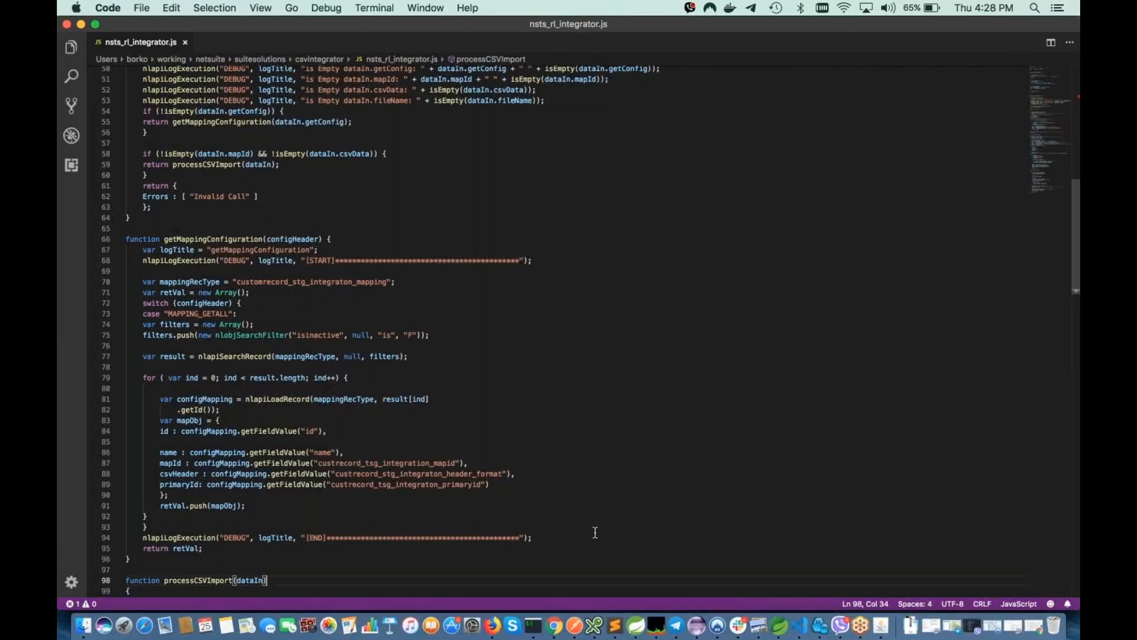
# Step: Examine how processCSVImport reads the incoming data, initialises retVal and builds the job name
pyautogui.press('Down')
pyautogui.press('Down')
pyautogui.press('Down')
pyautogui.press('Down')
pyautogui.press('Down')
pyautogui.press('Down')
pyautogui.press('Down')
pyautogui.press('Down')
pyautogui.press('Down')
pyautogui.press('Down')
pyautogui.press('Down')
pyautogui.press('Down')
pyautogui.press('Down')
pyautogui.press('Down')
pyautogui.press('Down')
pyautogui.press('Down')
pyautogui.press('Down')
pyautogui.press('Down')
pyautogui.press('Down')
pyautogui.press('Down')
pyautogui.press('Down')
pyautogui.press('Down')
pyautogui.press('Down')
pyautogui.press('Down')
pyautogui.press('Down')
pyautogui.press('Down')
pyautogui.press('Down')
pyautogui.press('Down')
pyautogui.press('Down')
pyautogui.press('Down')
pyautogui.press('Down')
pyautogui.press('Down')
pyautogui.press('Down')
pyautogui.press('Down')
pyautogui.press('Down')
pyautogui.press('Down')
pyautogui.press('Down')
pyautogui.press('Down')
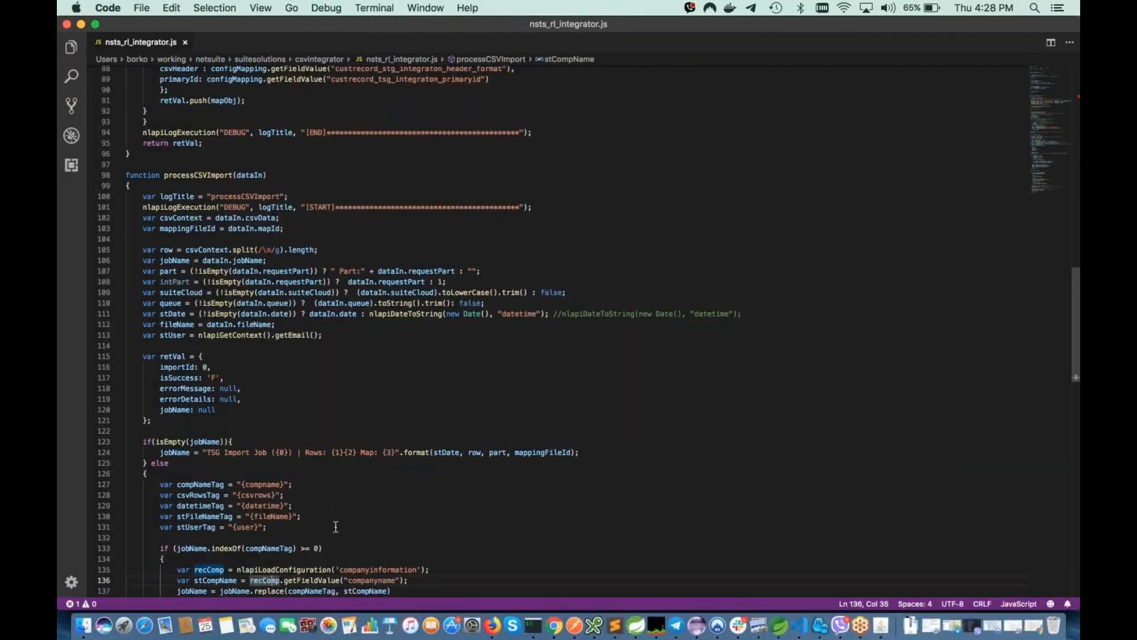
pyautogui.press('Down')
pyautogui.press('Down')
pyautogui.press('Down')
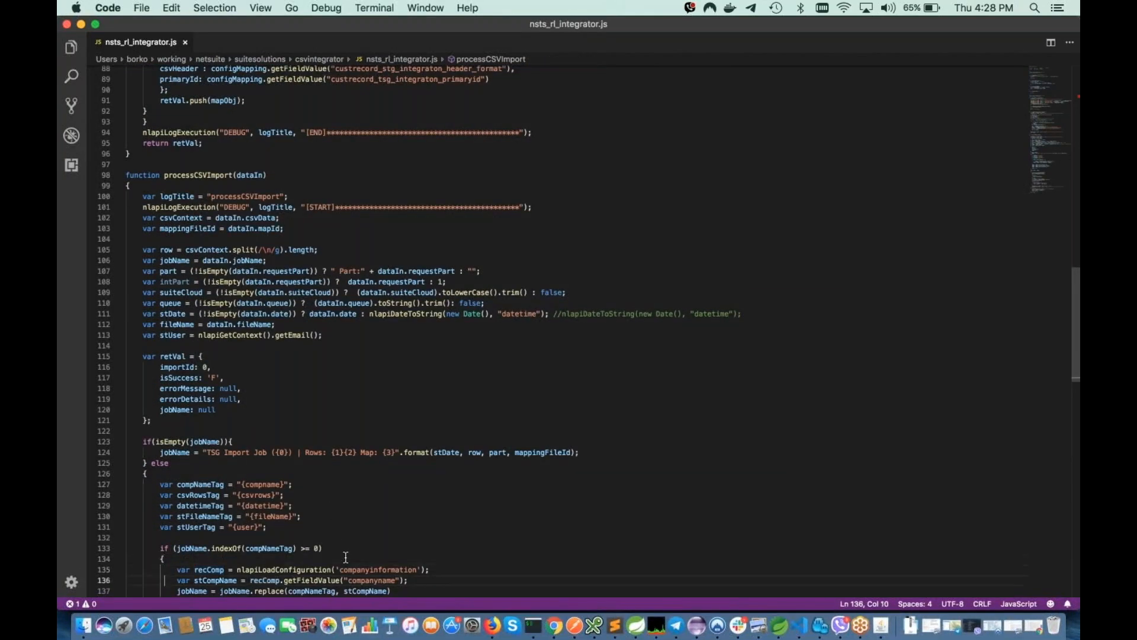
pyautogui.press('Down')
pyautogui.press('Down')
pyautogui.press('Down')
pyautogui.press('Down')
pyautogui.press('Down')
pyautogui.press('Down')
pyautogui.press('Down')
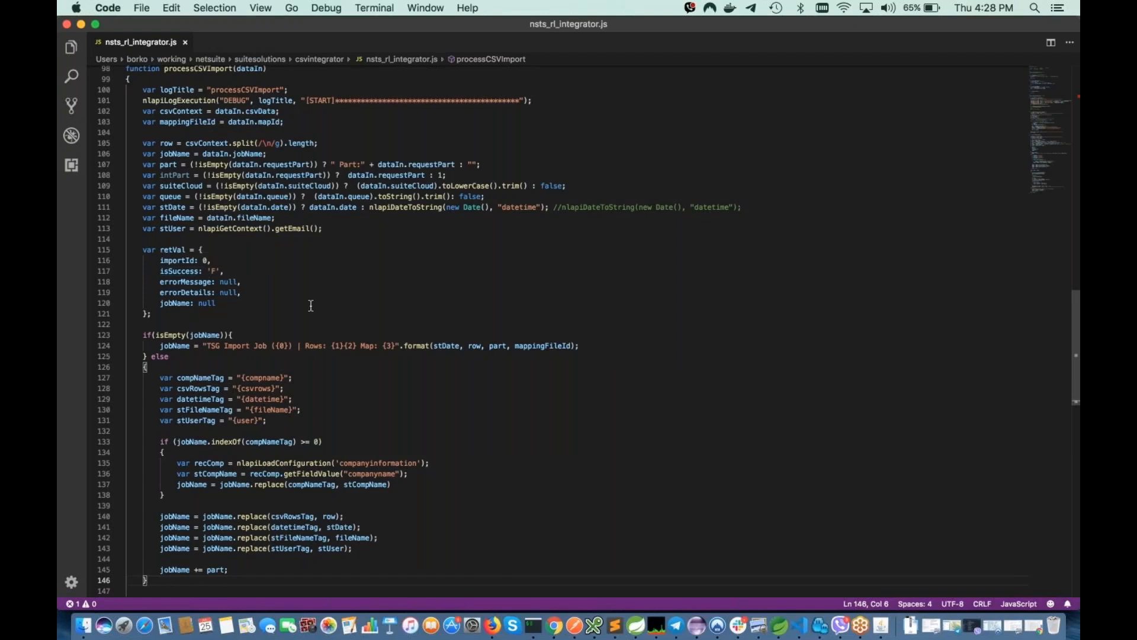
# Step: Examine the try block of processCSVImport, where the CSV import job is created, mapped, queued and submitted
pyautogui.click(268, 539)
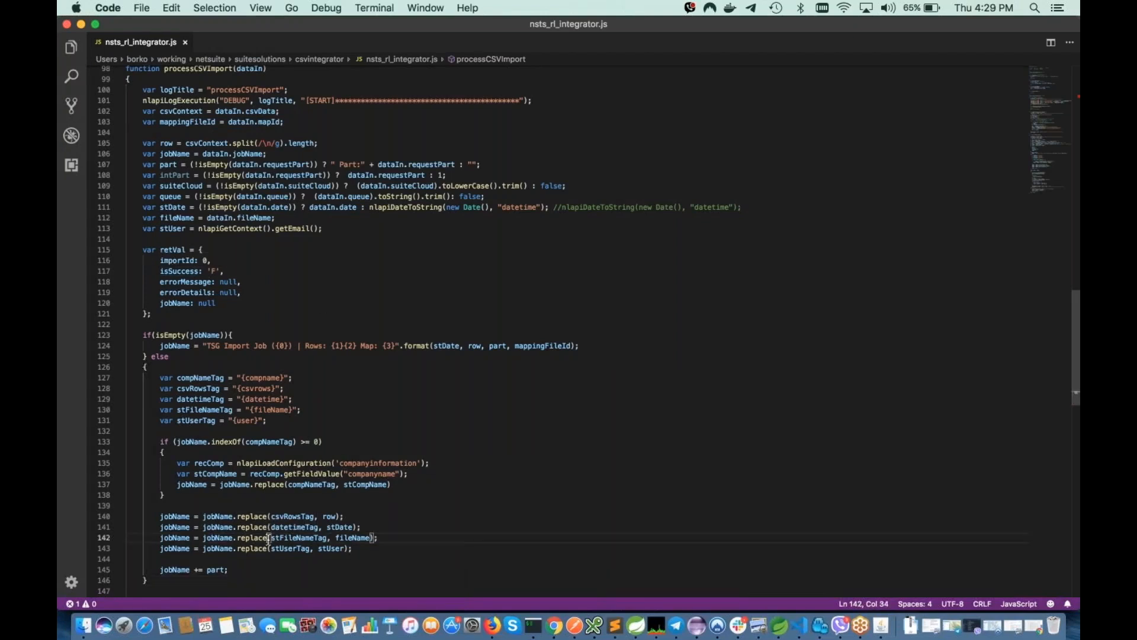
pyautogui.press('Down')
pyautogui.press('Down')
pyautogui.press('Down')
pyautogui.press('Down')
pyautogui.press('Down')
pyautogui.press('Down')
pyautogui.press('Down')
pyautogui.press('Down')
pyautogui.press('Down')
pyautogui.press('Down')
pyautogui.press('Down')
pyautogui.press('Down')
pyautogui.press('Down')
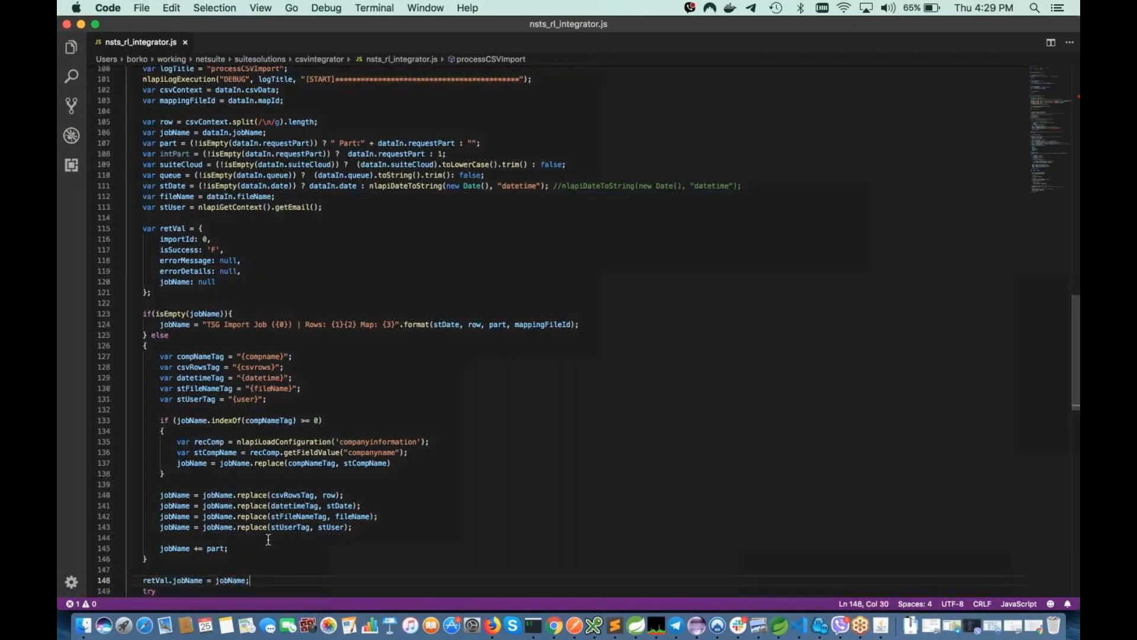
pyautogui.press('Down')
pyautogui.press('Down')
pyautogui.press('Down')
pyautogui.press('Down')
pyautogui.press('Down')
pyautogui.press('Down')
pyautogui.press('Down')
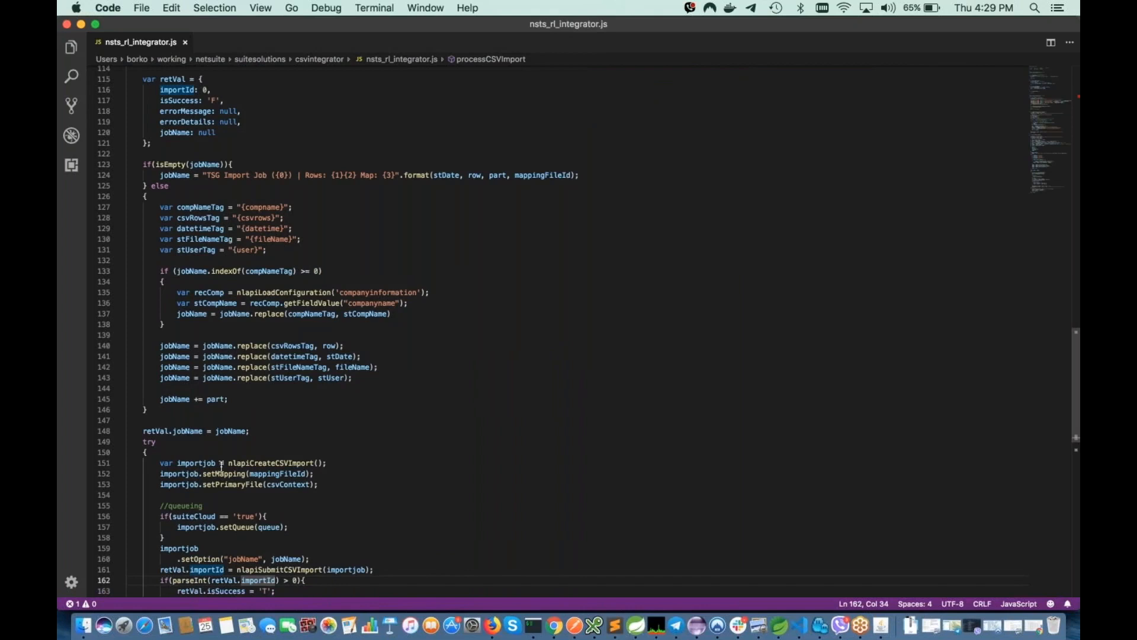
# Step: Examine the import success check, the error message assignments and the catch block of processCSVImport
pyautogui.click(215, 549)
pyautogui.press('Down')
pyautogui.press('Down')
pyautogui.press('Down')
pyautogui.press('Down')
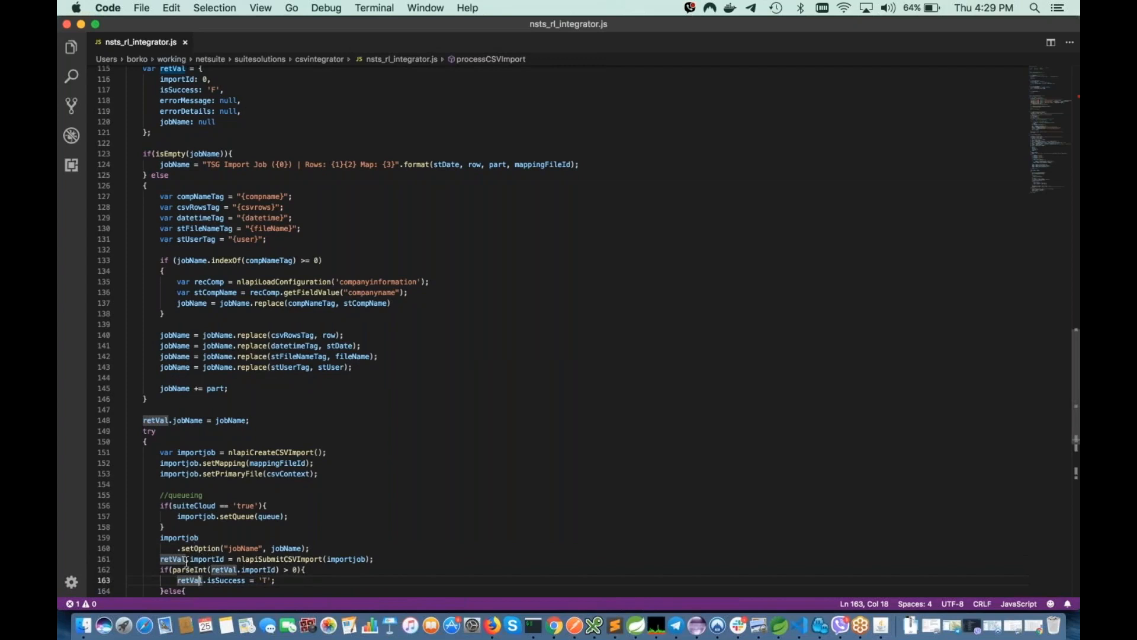
pyautogui.moveTo(189, 560)
pyautogui.press('Down')
pyautogui.press('Down')
pyautogui.press('End')
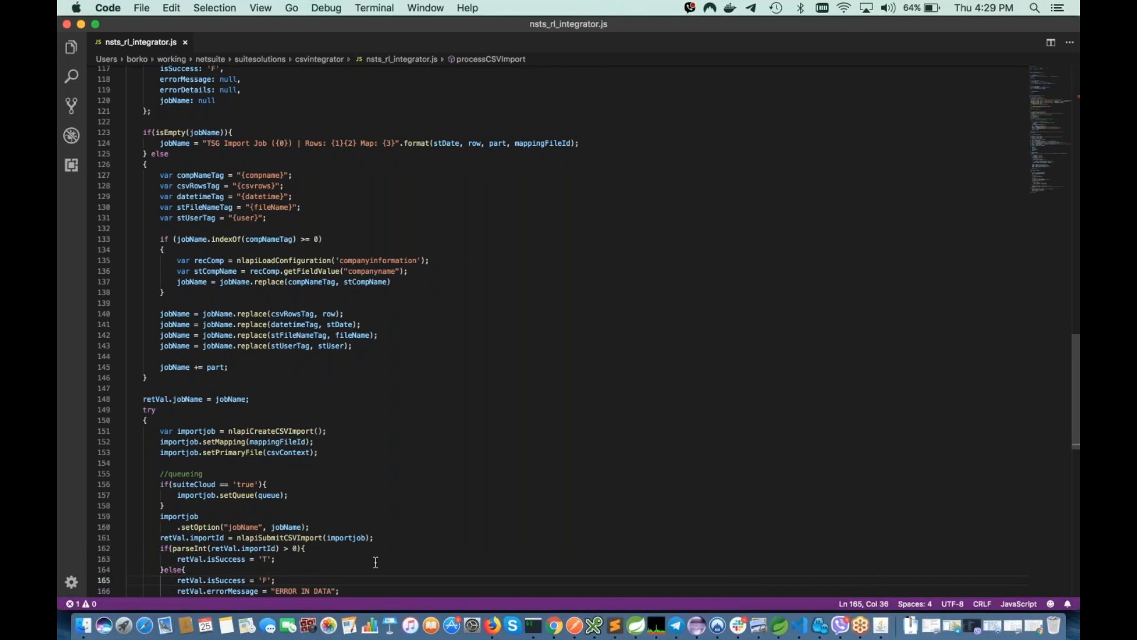
pyautogui.press('Down')
pyautogui.press('Down')
pyautogui.press('Down')
pyautogui.press('Down')
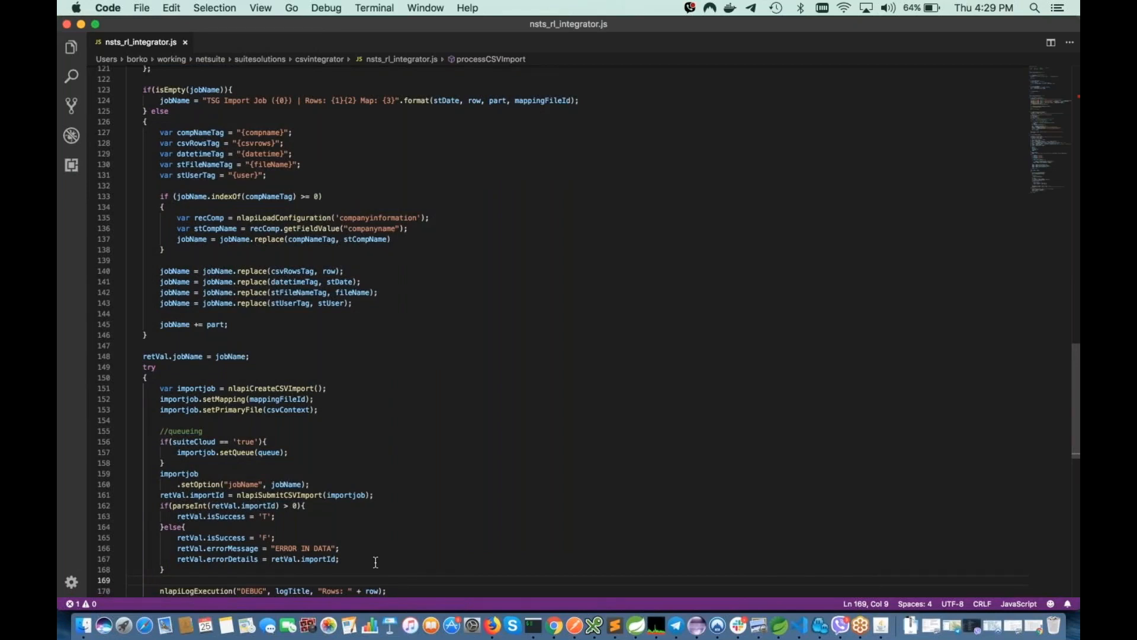
pyautogui.press('Down')
pyautogui.press('Down')
pyautogui.press('Down')
pyautogui.press('Down')
pyautogui.press('Down')
pyautogui.press('Down')
pyautogui.press('Down')
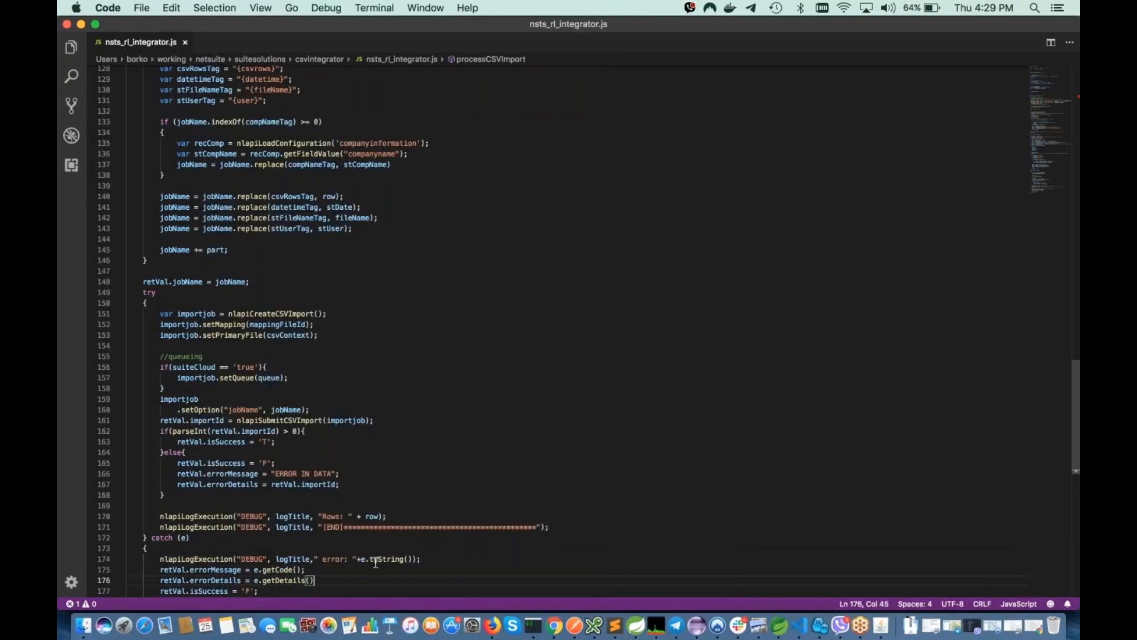
pyautogui.press('Down')
pyautogui.press('Down')
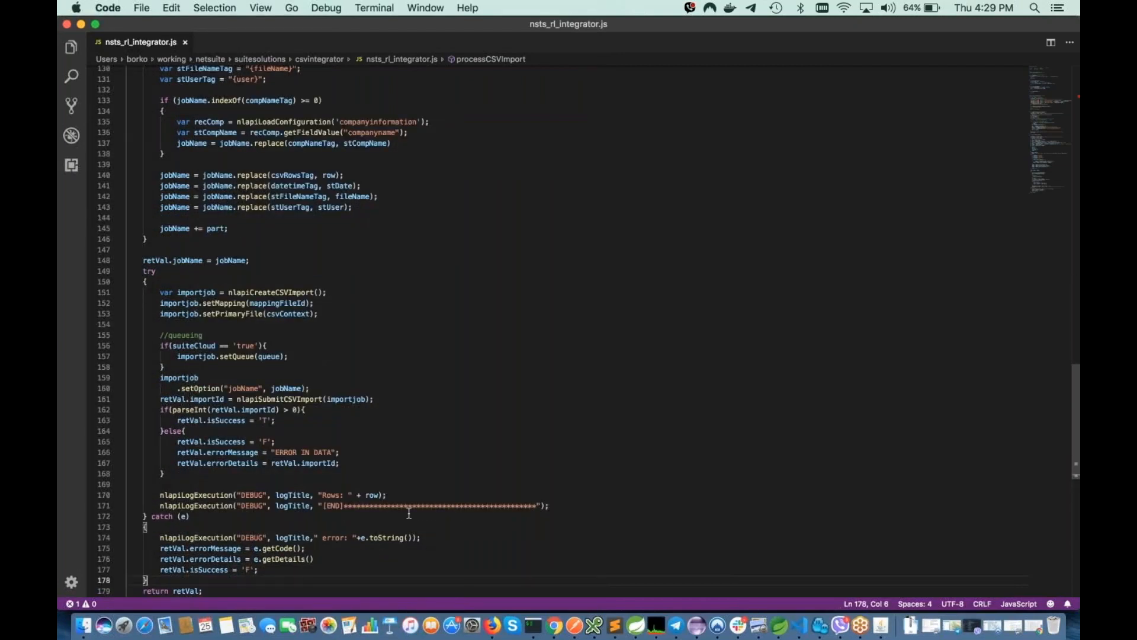
# Step: Bring the CSV Integrator window forward, close it and switch to Spring Tool Suite
pyautogui.click(882, 629)
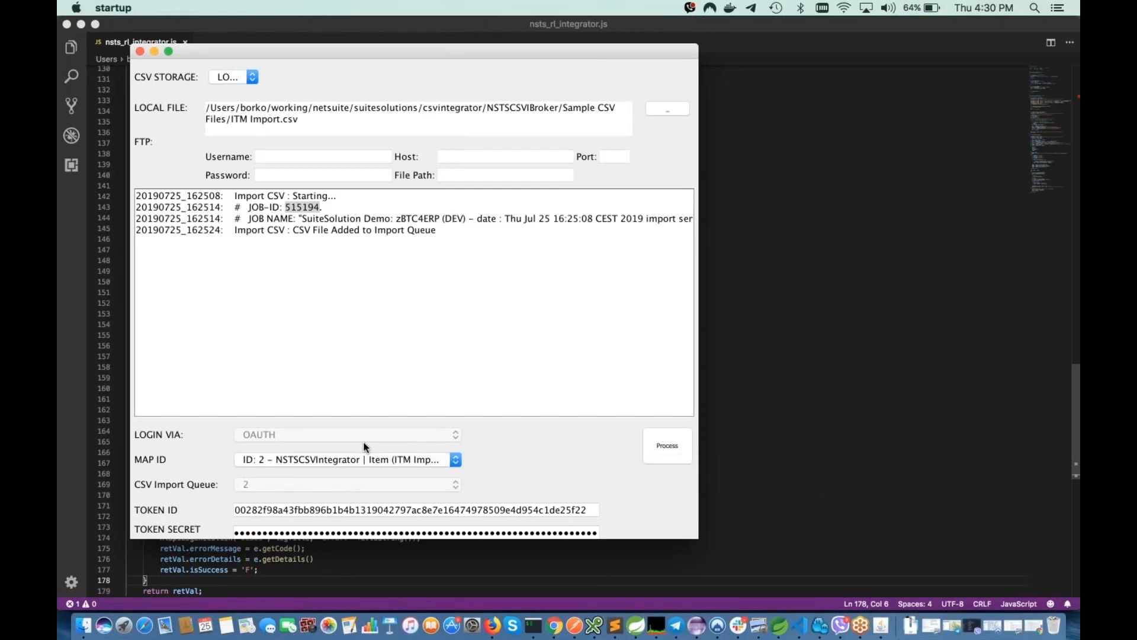
pyautogui.click(140, 52)
pyautogui.hotkey('ctrl', 'Right')
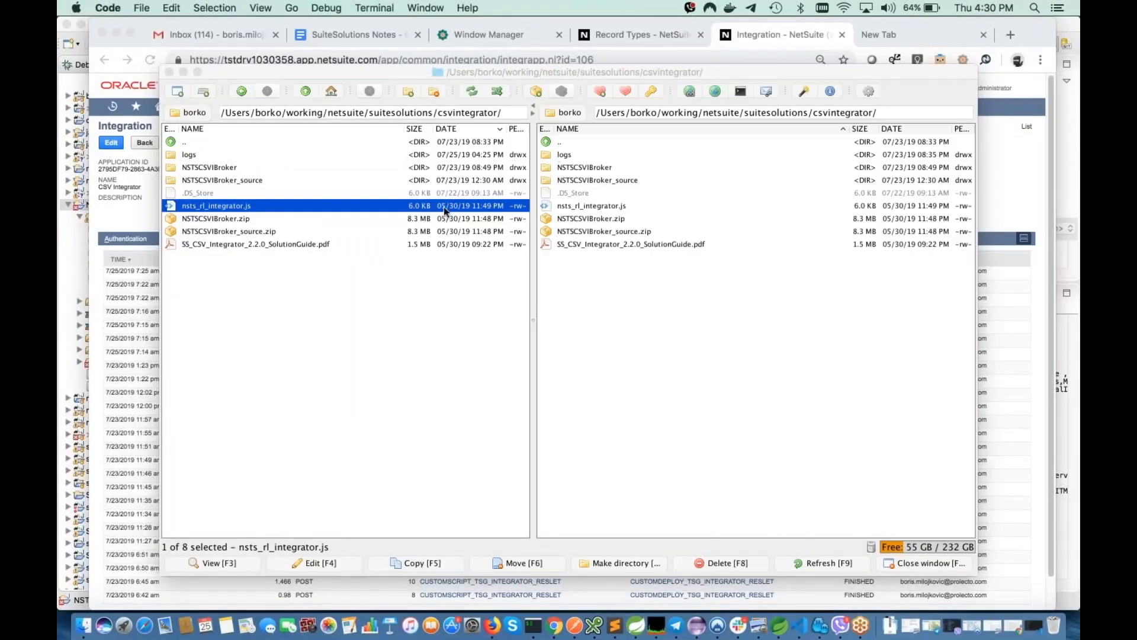
pyautogui.hotkey('ctrl', 'Right')
# Step: Run the startup Java run configuration with empty program arguments so the integrator runs on the console
pyautogui.click(372, 50)
pyautogui.click(404, 233)
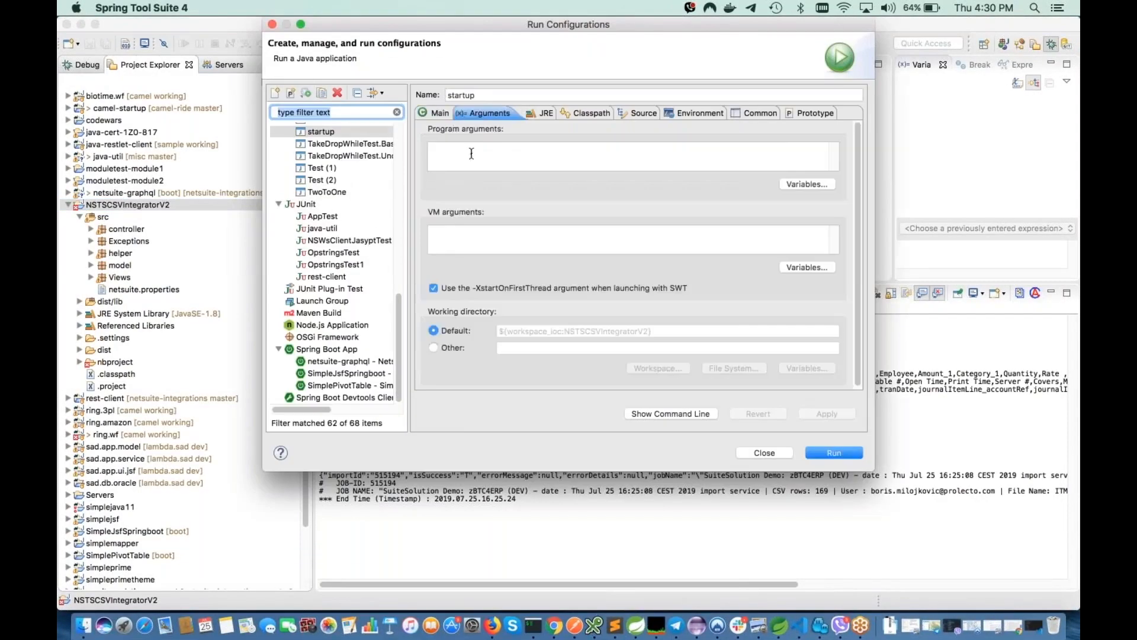
pyautogui.click(821, 450)
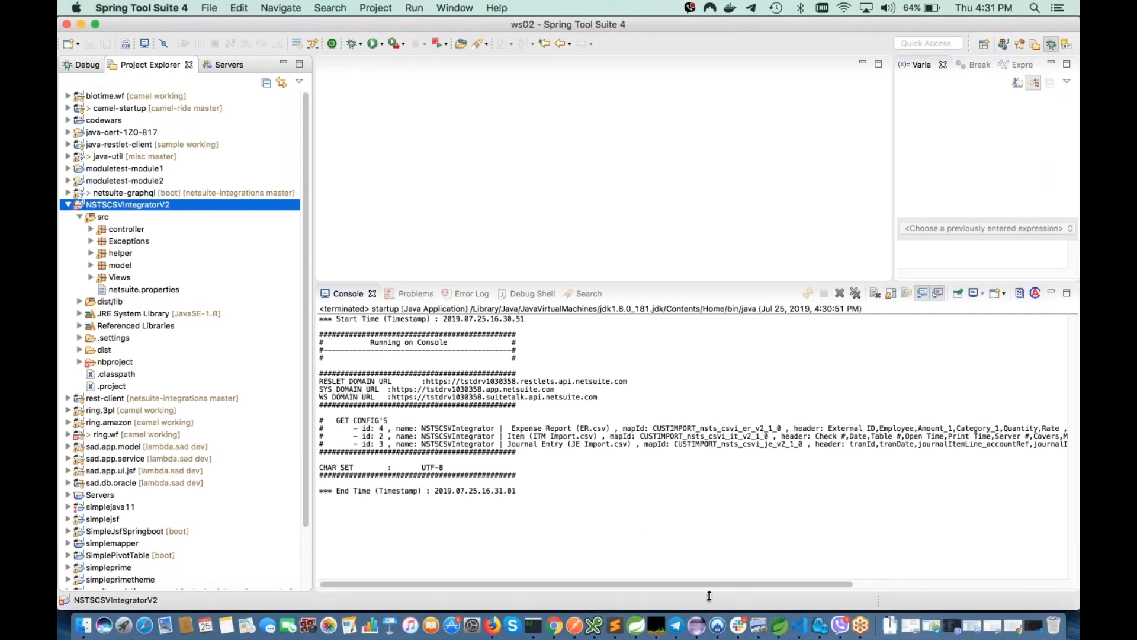
# Step: Switch to muCommander and browse the NSTSCSVIBroker folder inside csvintegrator
pyautogui.click(819, 626)
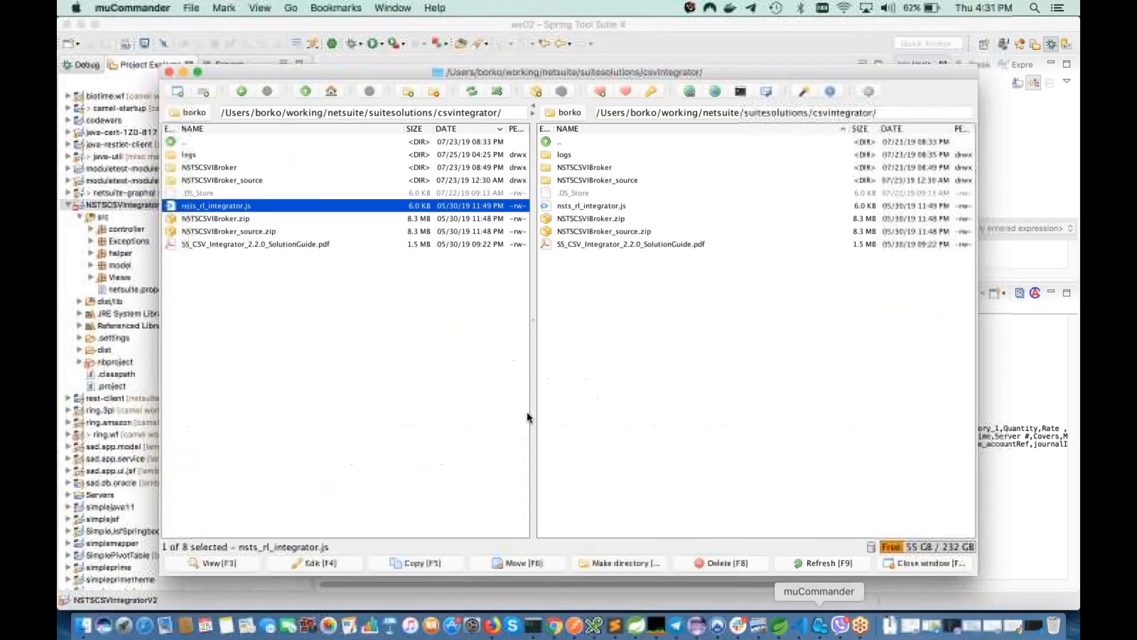
pyautogui.doubleClick(221, 167)
pyautogui.doubleClick(200, 169)
pyautogui.click(205, 168)
pyautogui.doubleClick(187, 143)
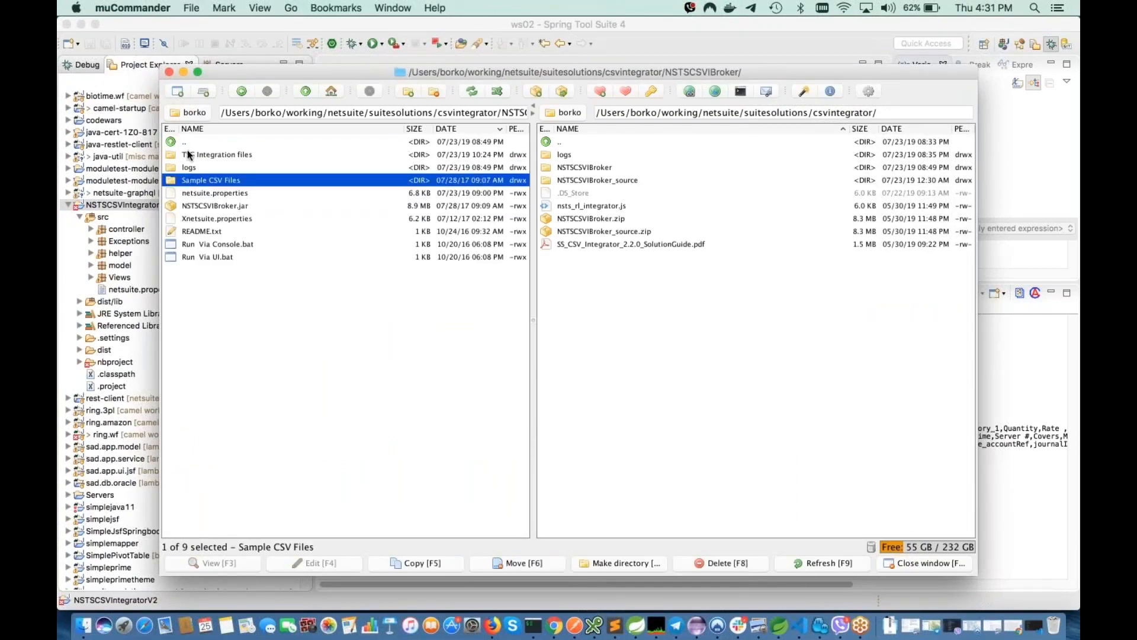
# Step: Open the inbox folder inside TSG Integration files
pyautogui.doubleClick(188, 152)
pyautogui.doubleClick(201, 168)
pyautogui.rightClick(222, 229)
pyautogui.click(212, 231)
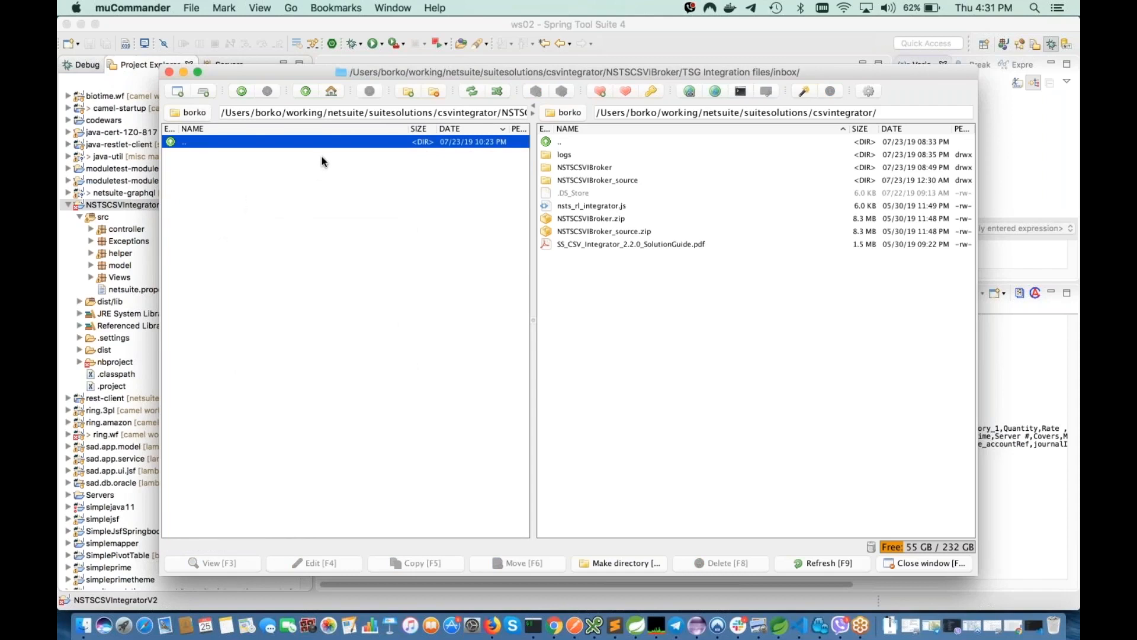
# Step: Copy ITM Import.csv from the Sample CSV Files folder of NSTSCSVIBroker into the TSG Integration files inbox folder
pyautogui.doubleClick(583, 167)
pyautogui.doubleClick(583, 167)
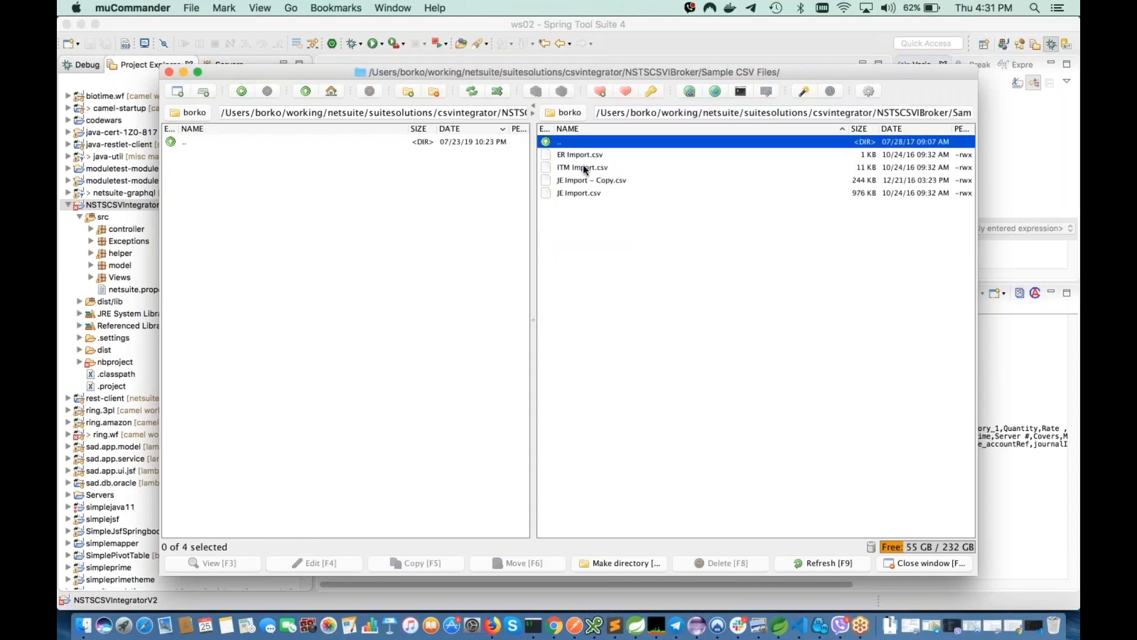
pyautogui.click(579, 169)
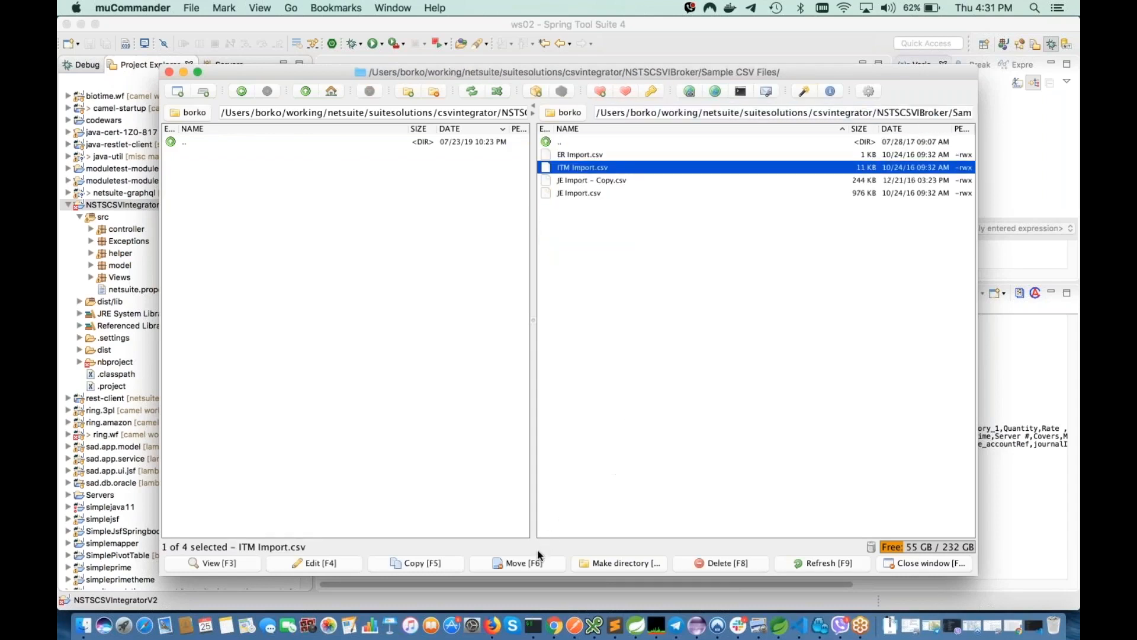
pyautogui.click(446, 563)
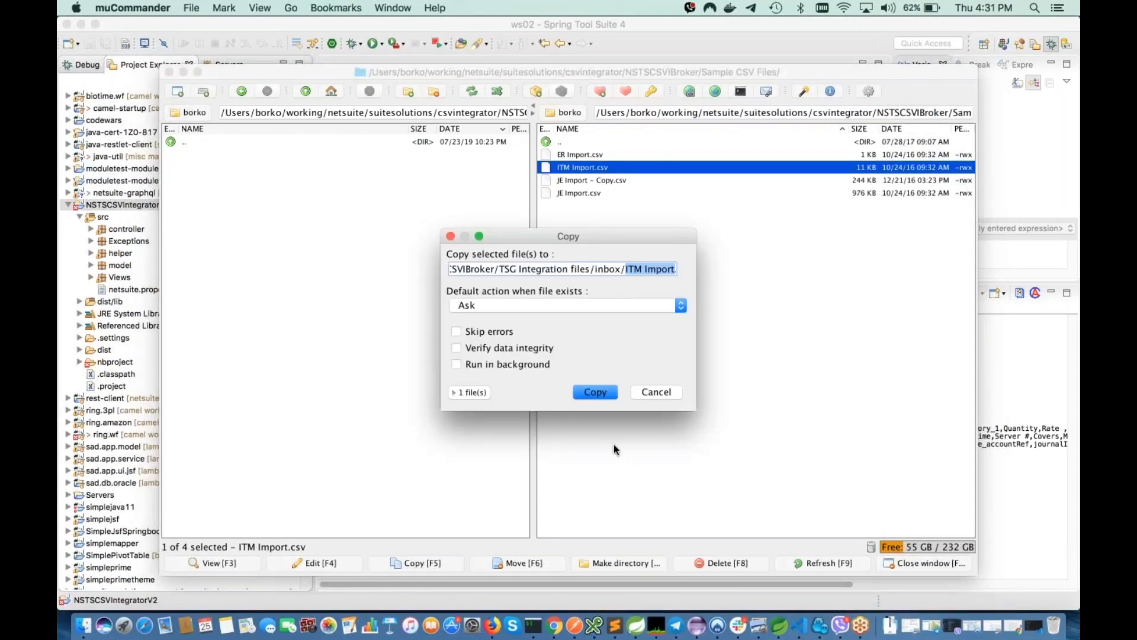
pyautogui.click(595, 392)
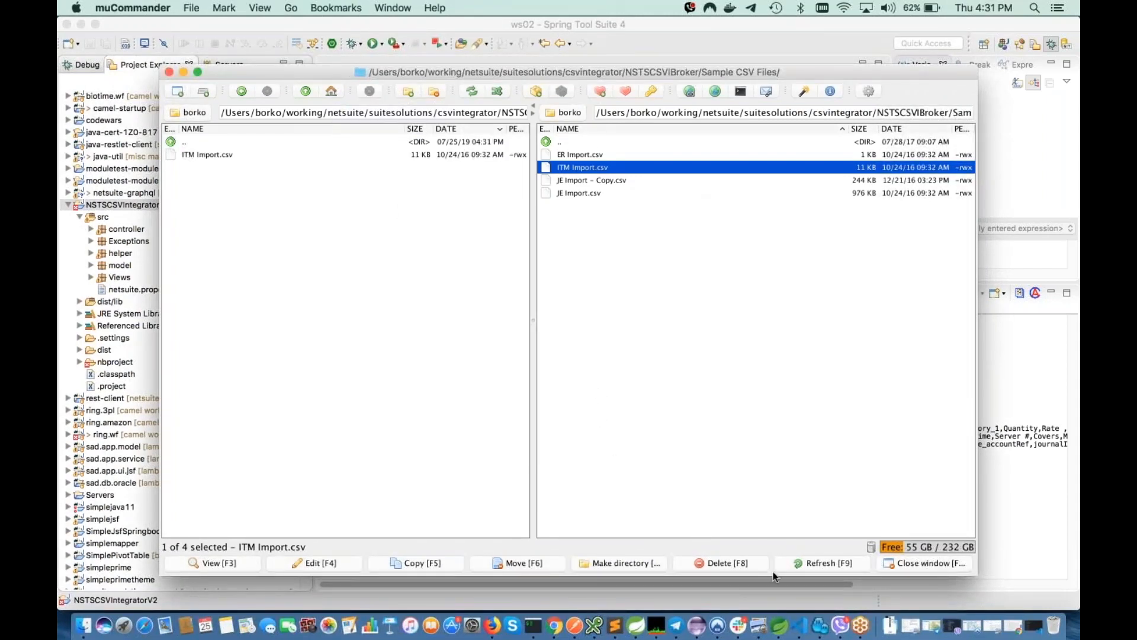
# Step: Switch to Spring Tool Suite and rerun the startup configuration to process the inbox file on the console
pyautogui.click(779, 627)
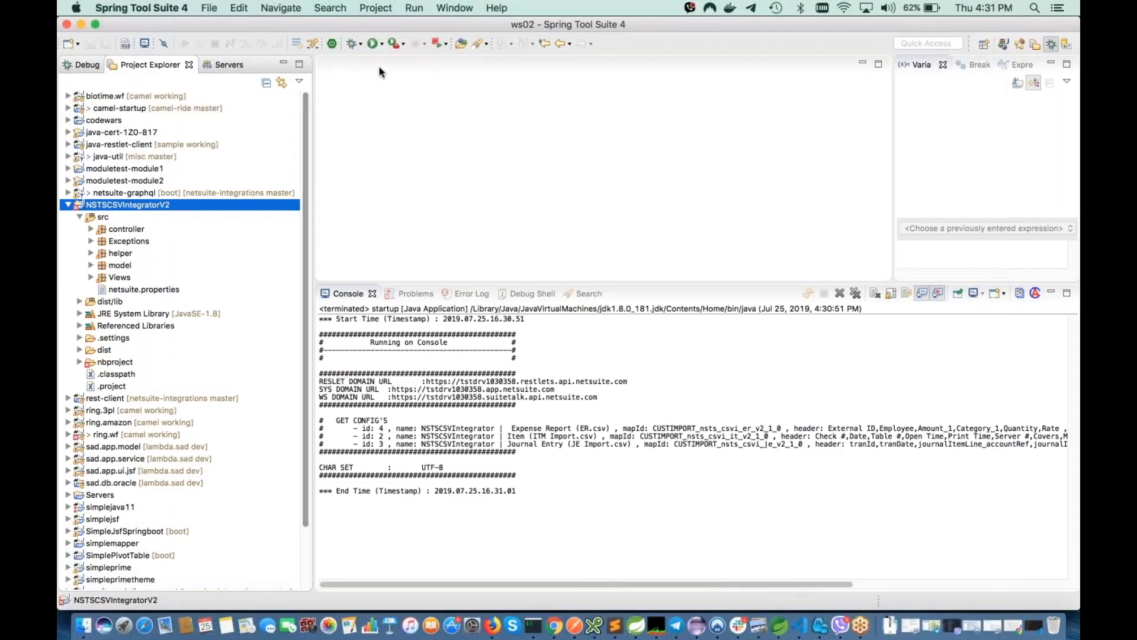
pyautogui.click(383, 45)
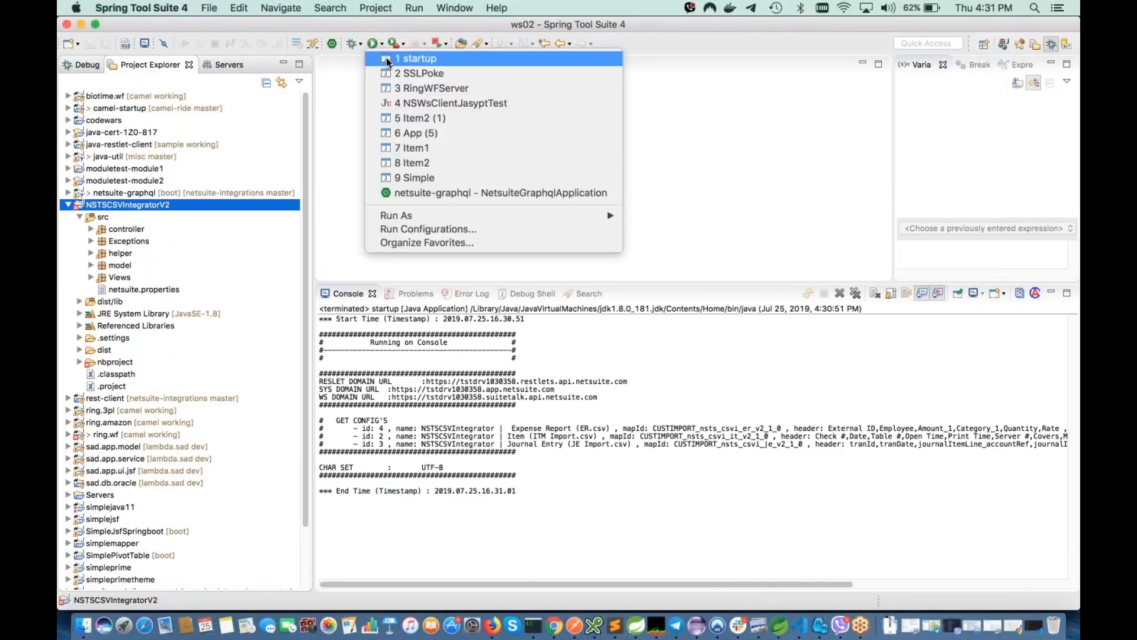
pyautogui.click(386, 58)
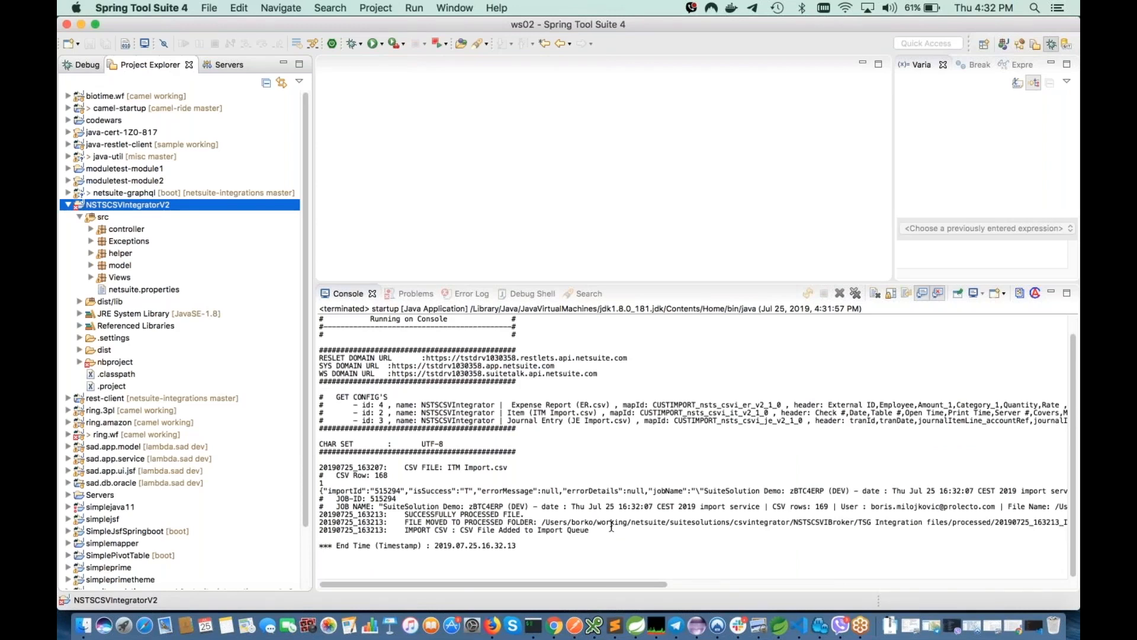
# Step: Switch to NetSuite in Chrome and view the Item (ITM Import.csv) record in the CSV Integration Mapping list
pyautogui.click(555, 625)
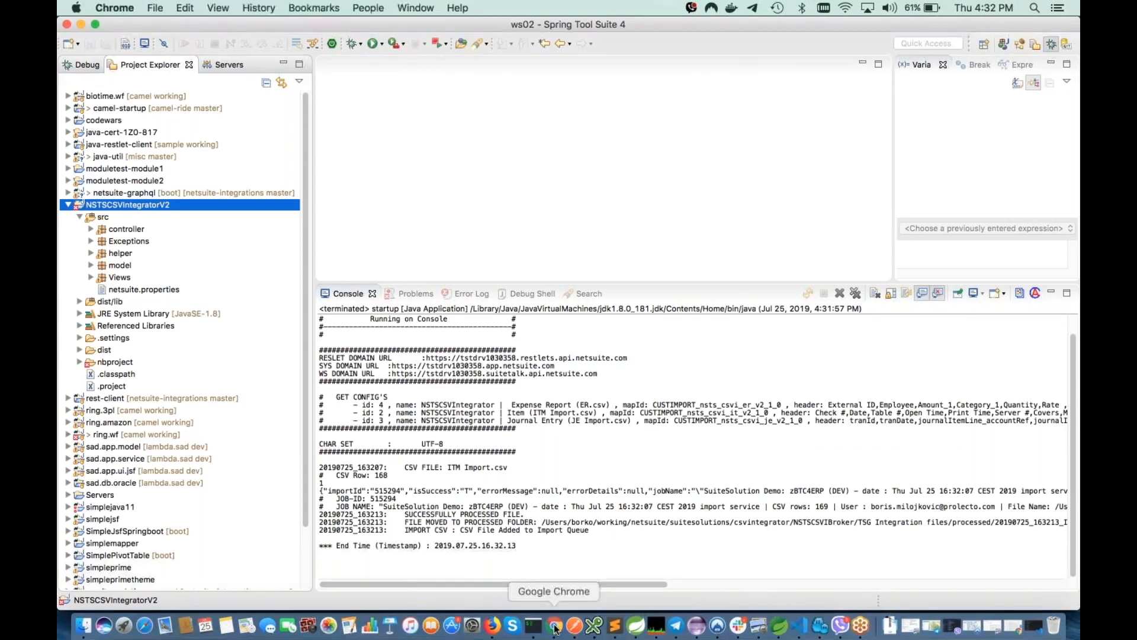
pyautogui.click(639, 33)
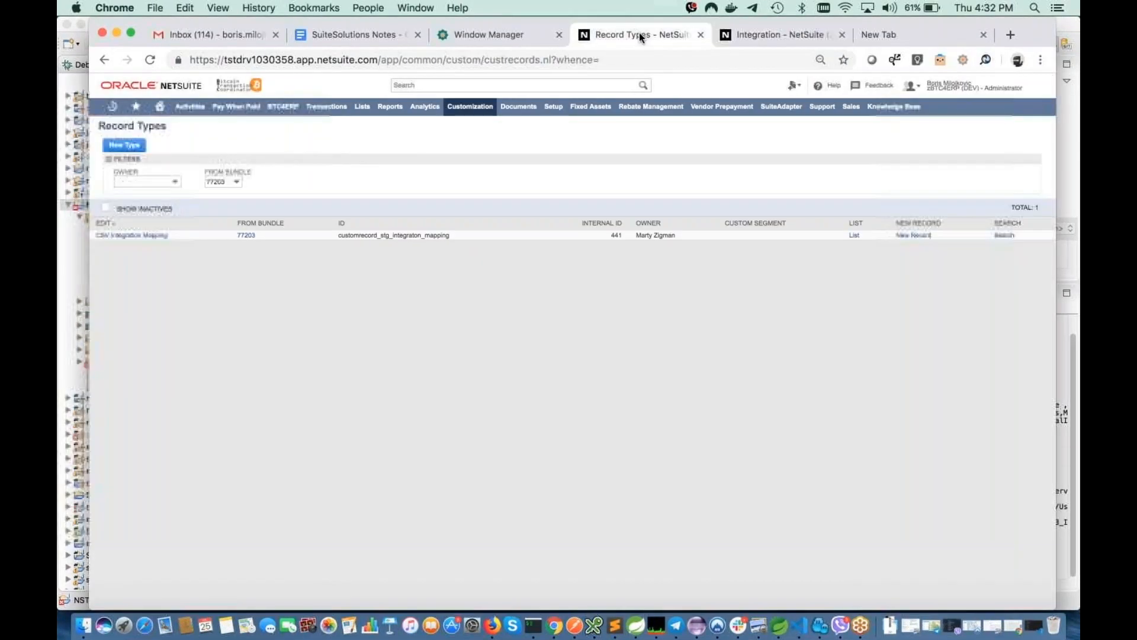
pyautogui.click(157, 236)
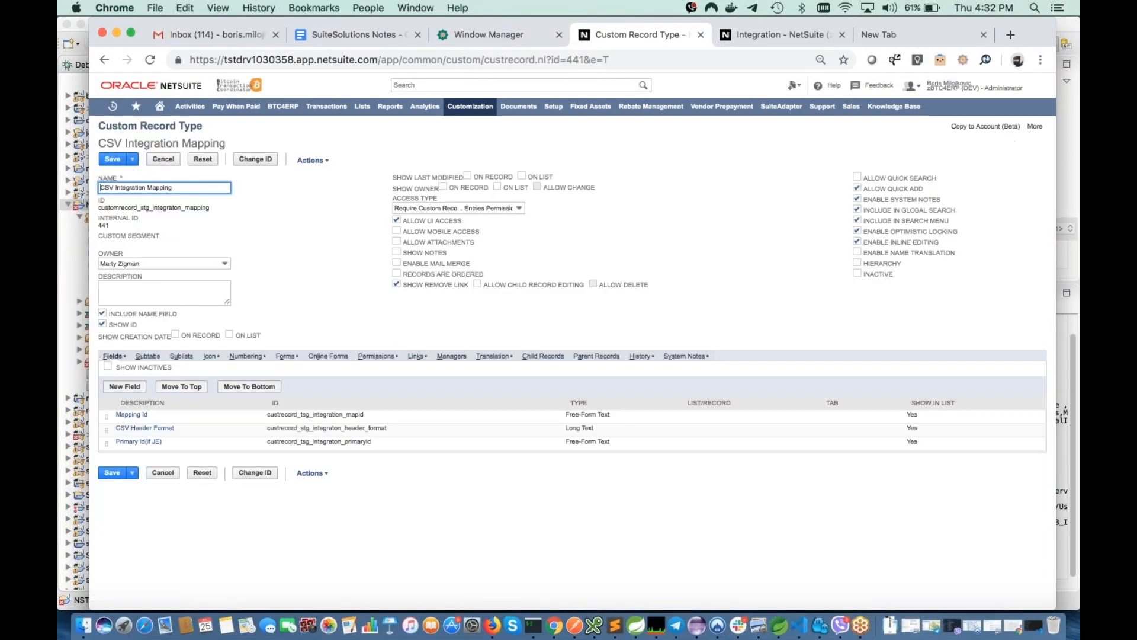
pyautogui.moveTo(1035, 126)
pyautogui.click(1019, 155)
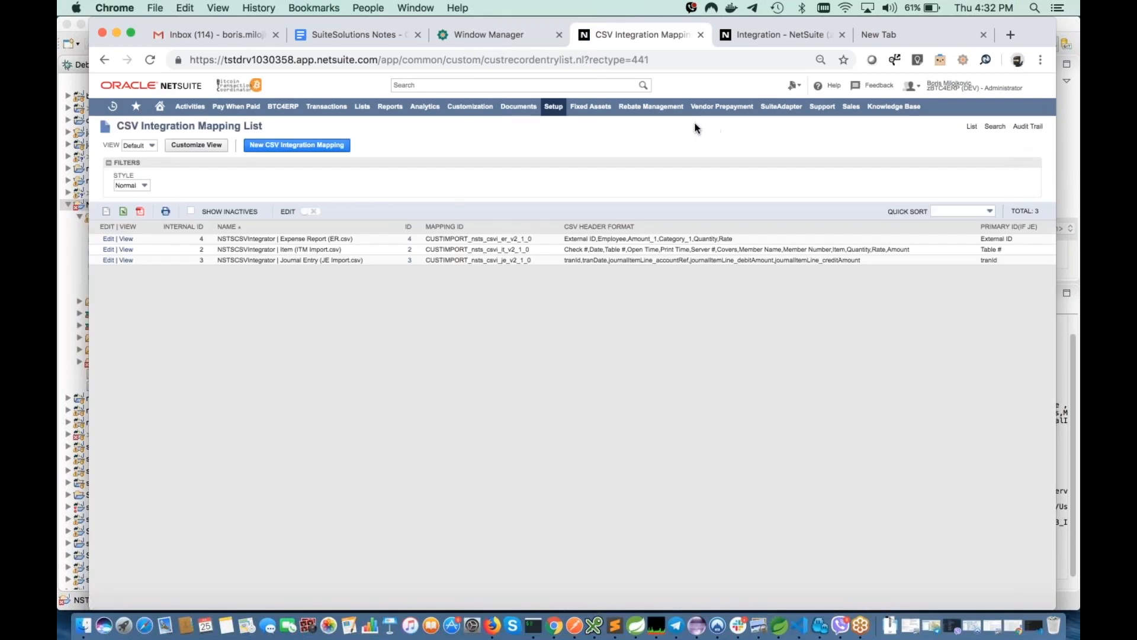
pyautogui.click(126, 250)
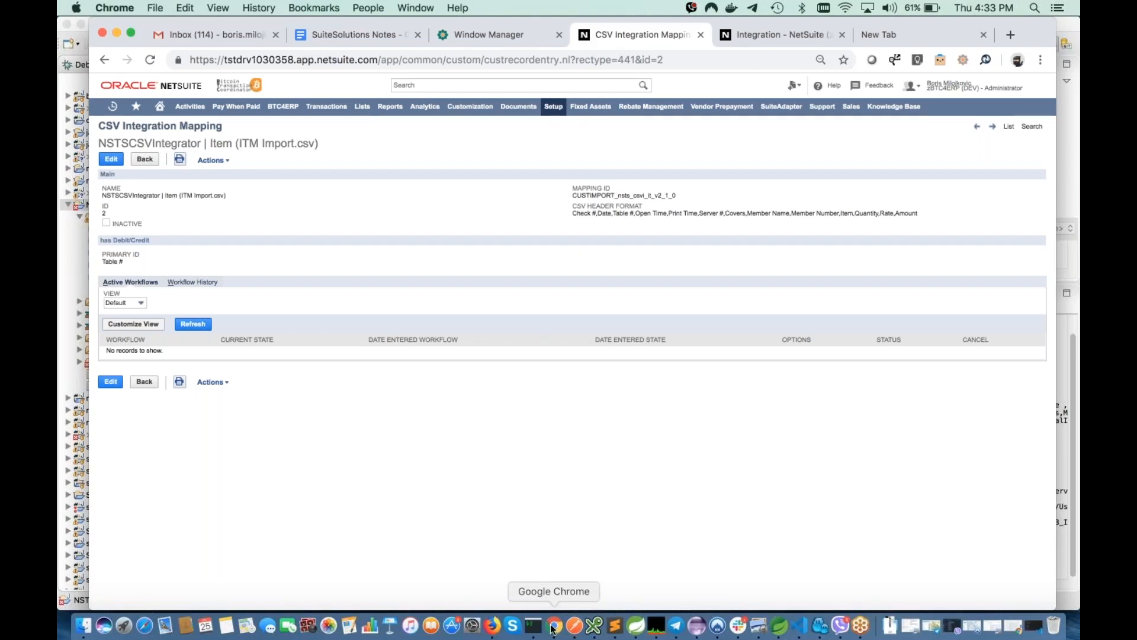
pyautogui.press('super+Tab')
pyautogui.click(755, 626)
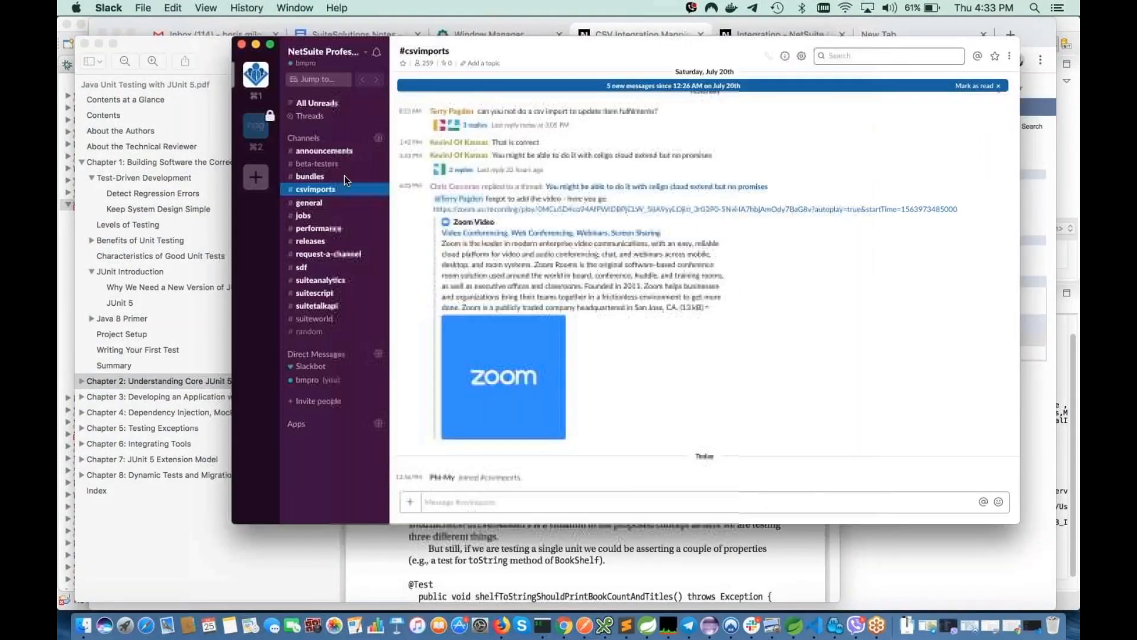
pyautogui.click(256, 45)
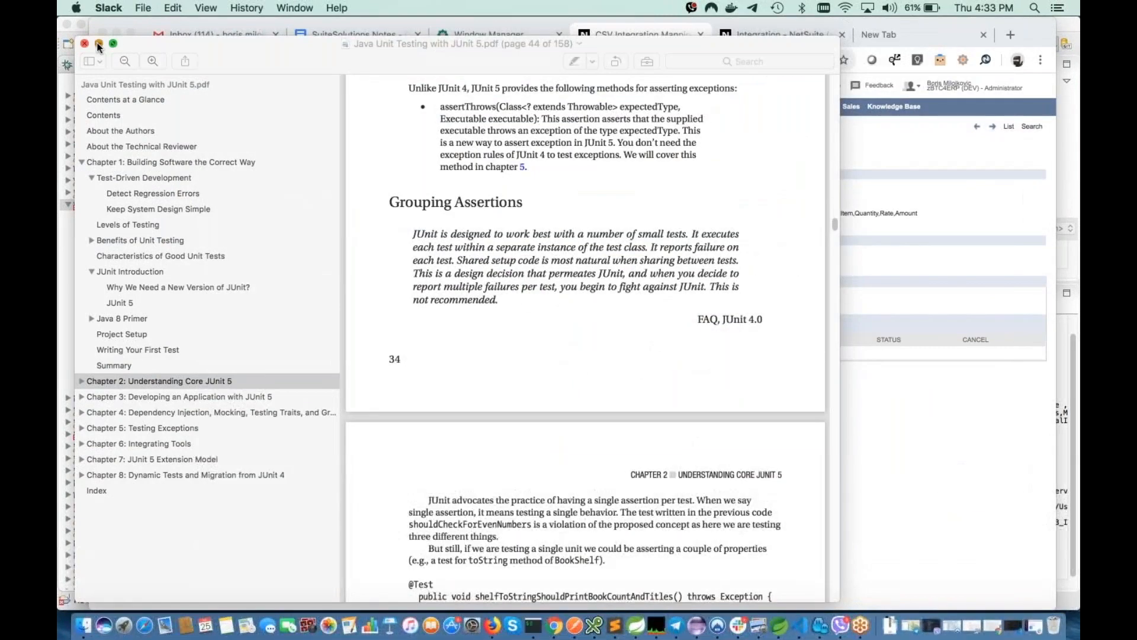
pyautogui.click(98, 44)
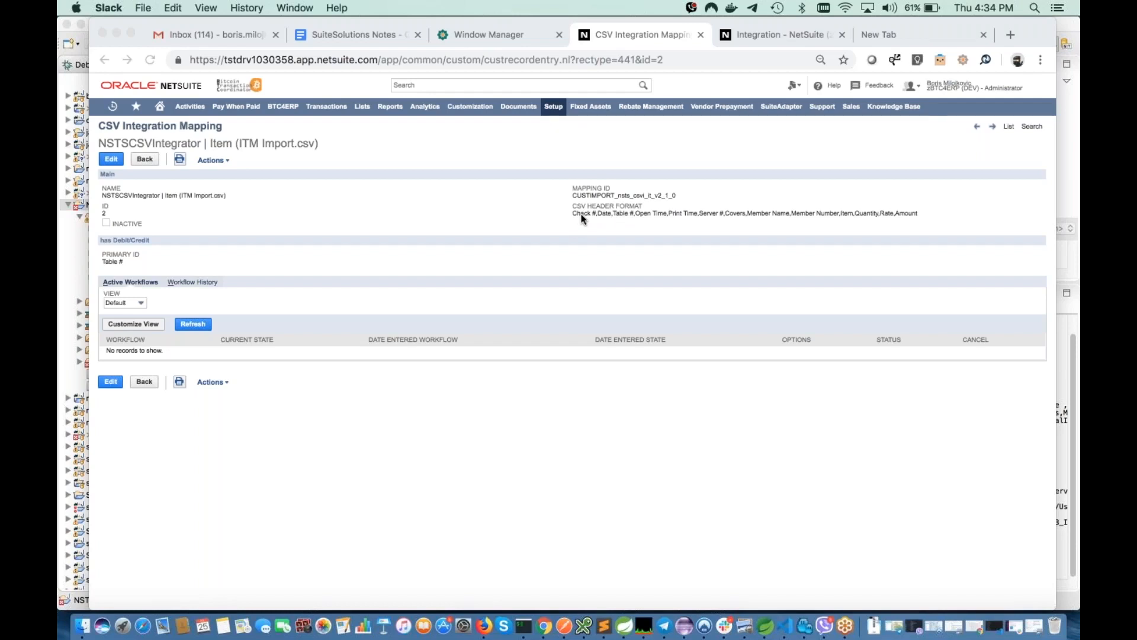
# Step: Read the field help for Primary ID and highlight the Mapping ID value of the Item mapping record
pyautogui.click(126, 255)
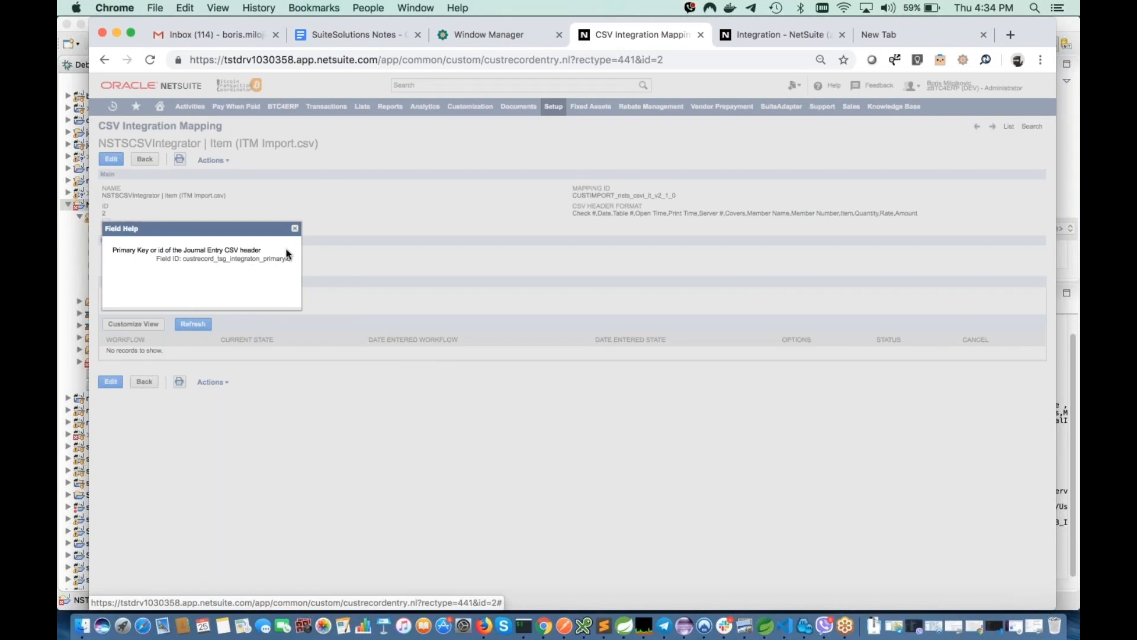
pyautogui.click(295, 228)
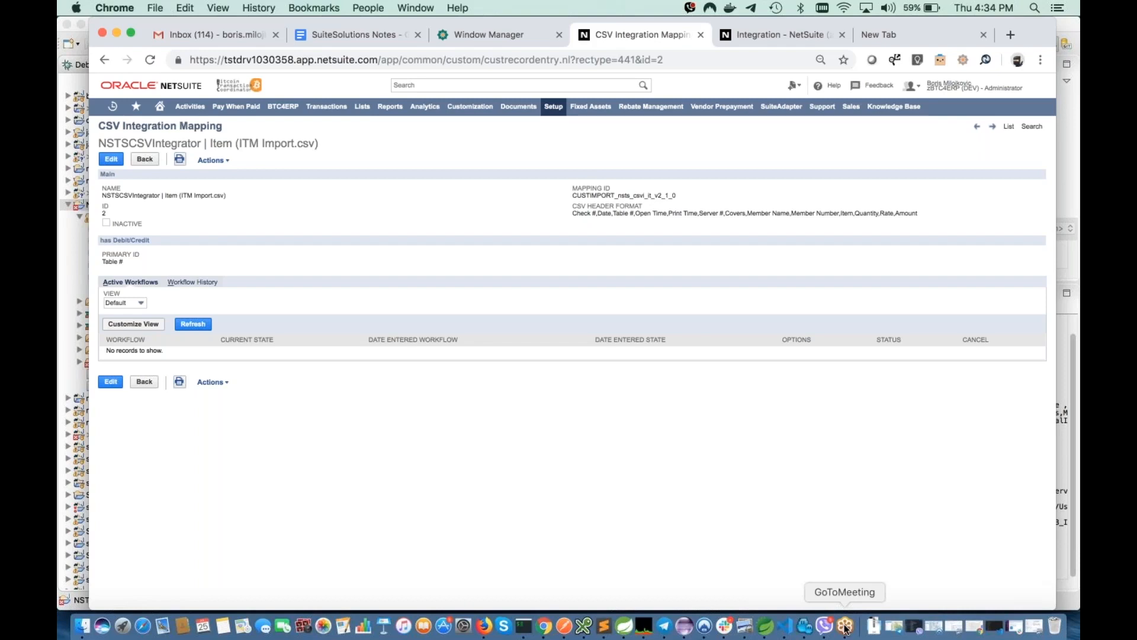
pyautogui.doubleClick(664, 197)
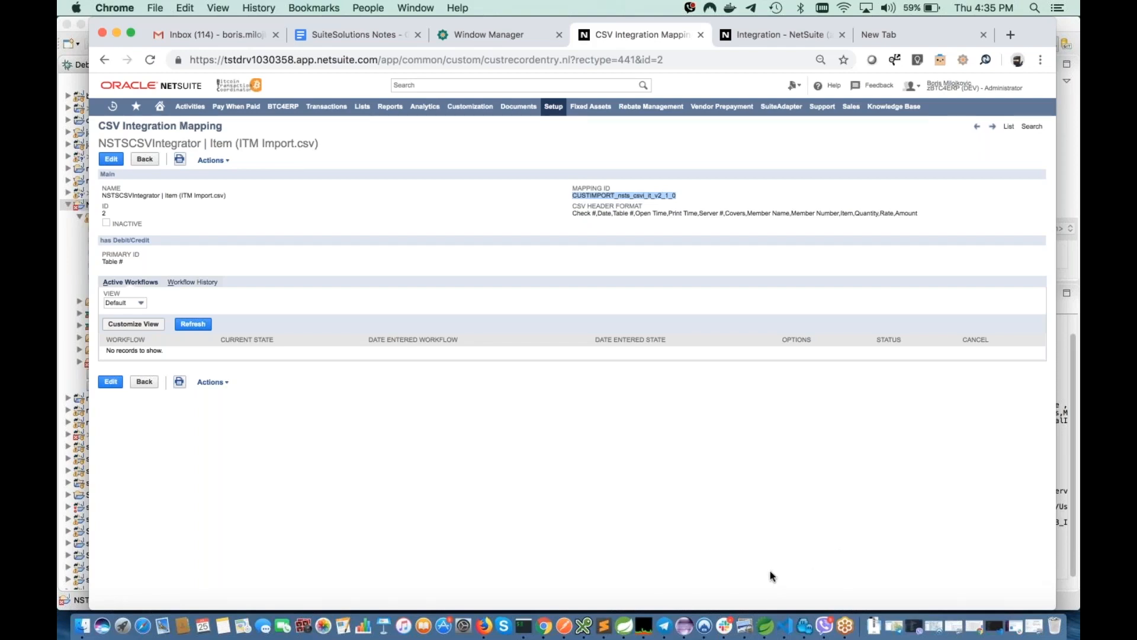
# Step: Switch to Spring Tool Suite, open netsuite.properties from the NSTSCSVIntegratorV2 src folder and maximize its editor
pyautogui.click(766, 626)
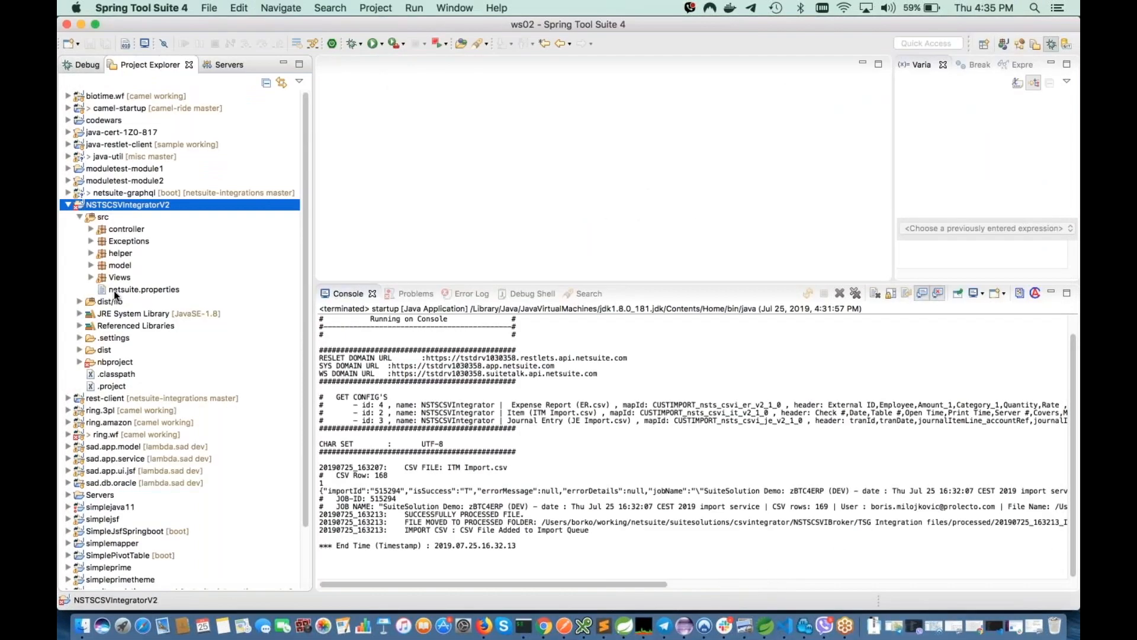
pyautogui.doubleClick(114, 291)
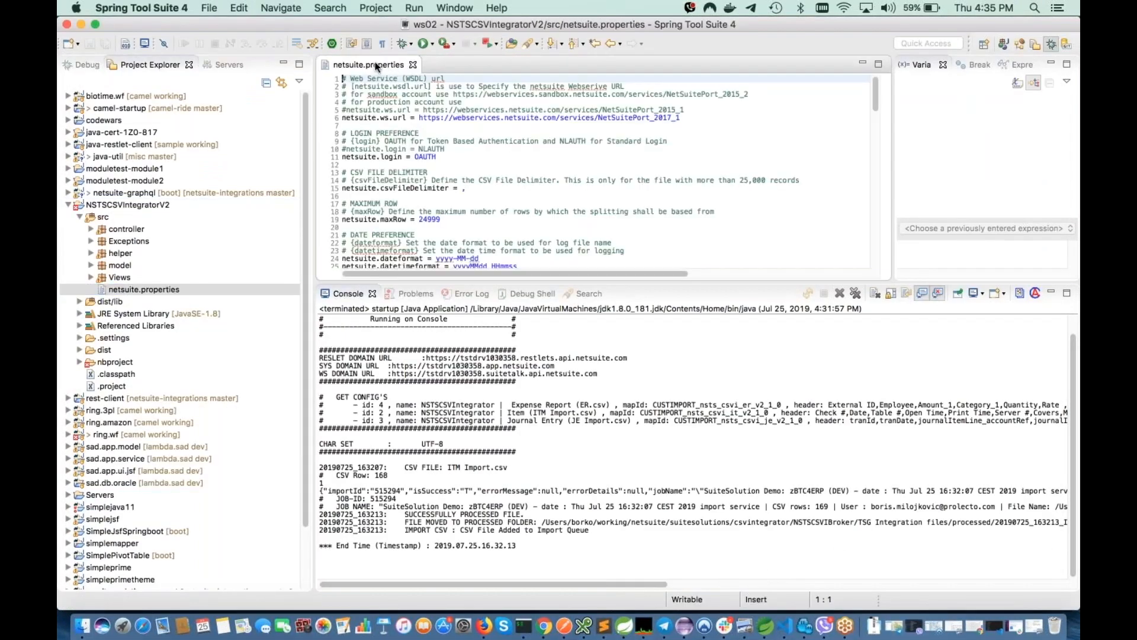
pyautogui.doubleClick(375, 64)
pyautogui.click(460, 123)
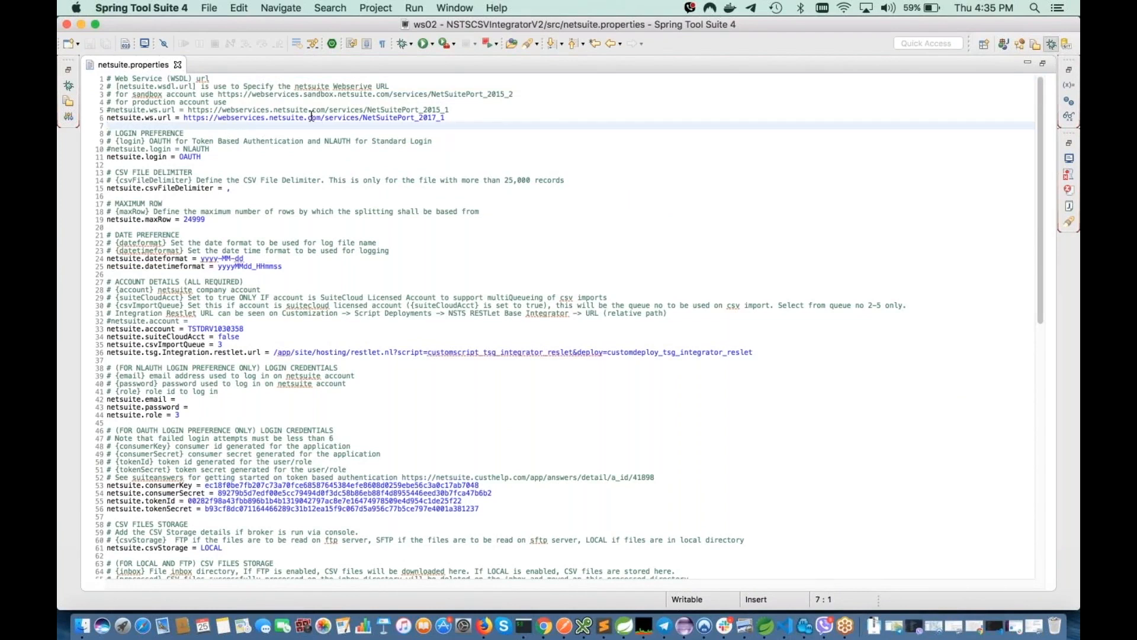
# Step: Examine the login preference, RESTlet URL, login credentials and local CSV storage paths in netsuite.properties
pyautogui.click(237, 157)
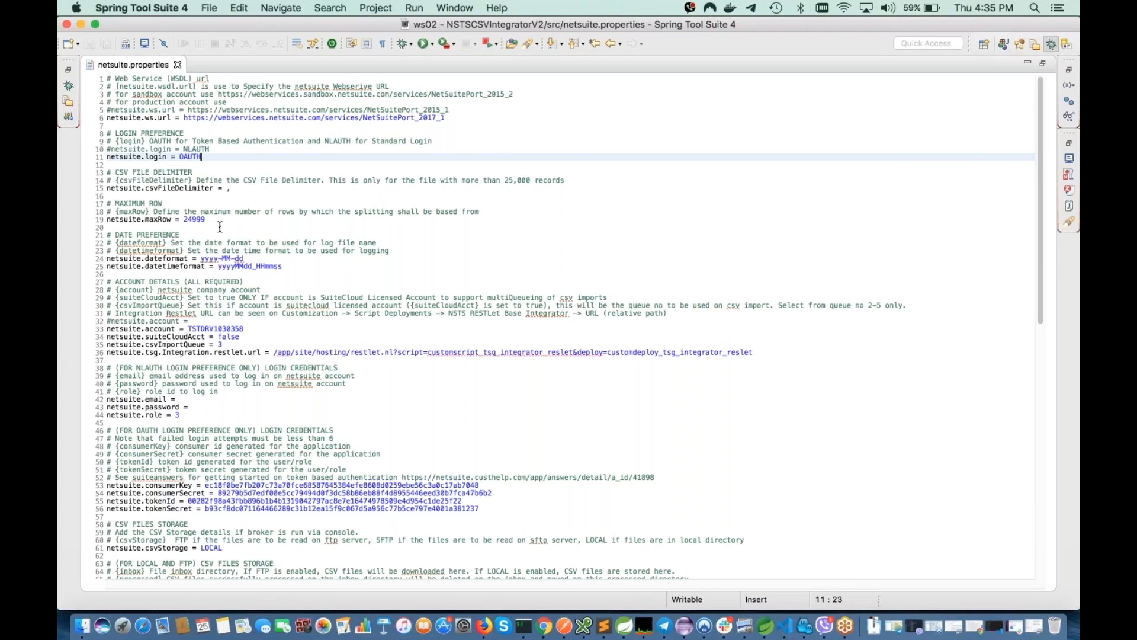
pyautogui.click(274, 352)
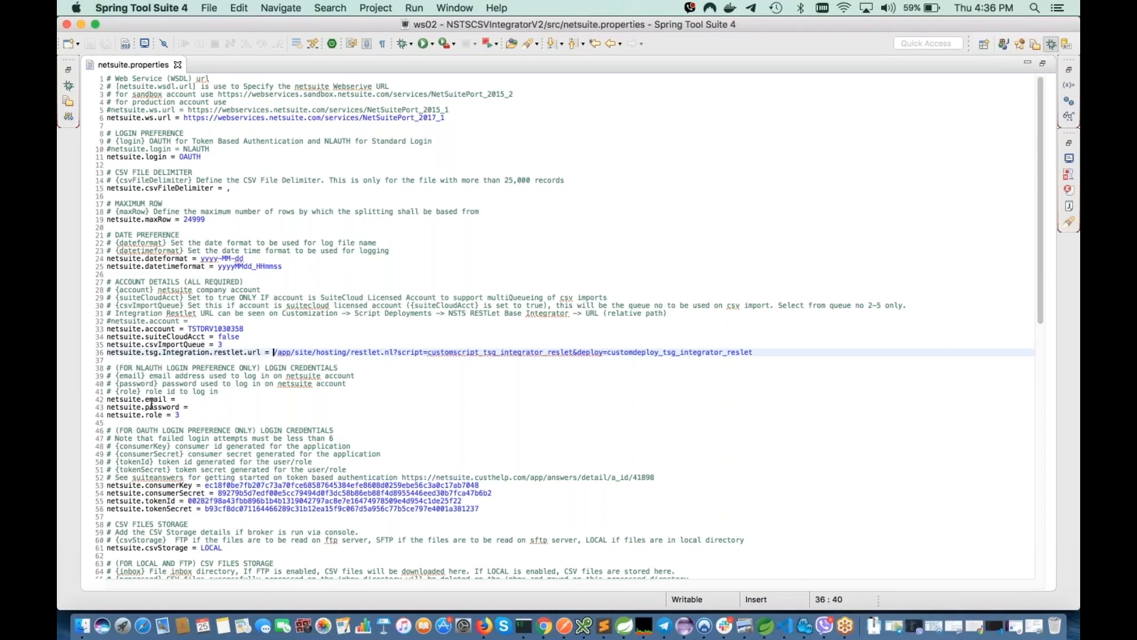
pyautogui.click(195, 414)
pyautogui.press('Down')
pyautogui.press('Down')
pyautogui.press('Down')
pyautogui.press('Down')
pyautogui.press('Down')
pyautogui.press('Down')
pyautogui.press('Down')
pyautogui.press('Down')
pyautogui.press('Down')
pyautogui.press('Down')
pyautogui.press('Down')
pyautogui.press('Down')
pyautogui.press('Down')
pyautogui.press('Down')
pyautogui.press('Down')
pyautogui.press('Down')
pyautogui.press('Down')
pyautogui.press('Down')
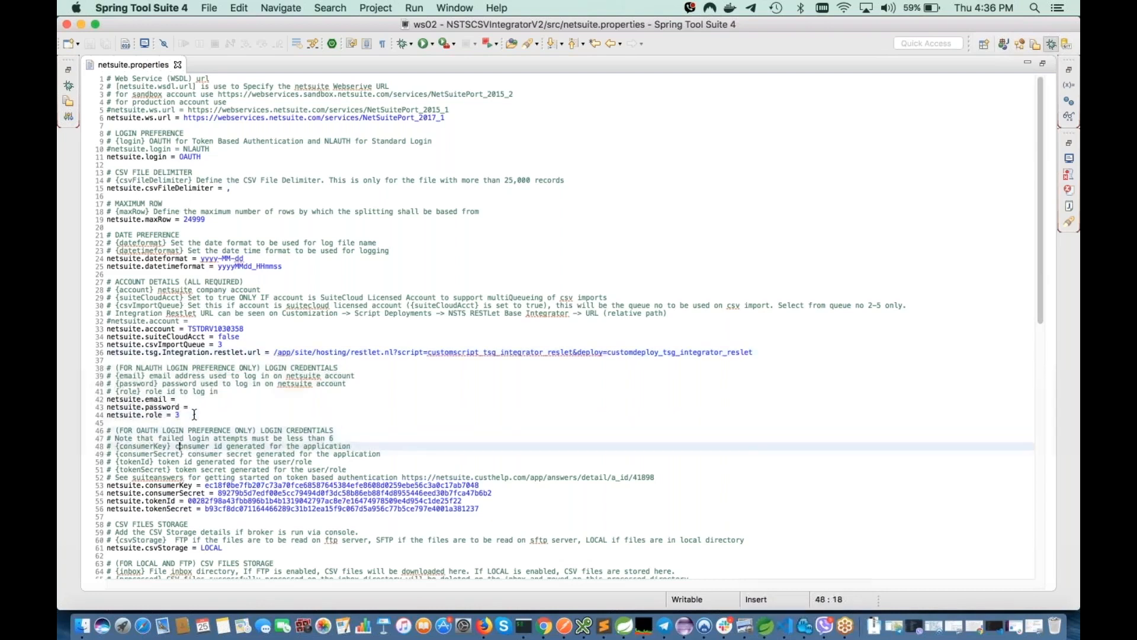
pyautogui.press('Down')
pyautogui.press('Down')
pyautogui.press('Down')
pyautogui.press('Down')
pyautogui.press('Down')
pyautogui.press('Down')
pyautogui.press('Down')
pyautogui.press('Down')
pyautogui.press('Down')
pyautogui.press('Down')
pyautogui.press('Down')
pyautogui.press('Down')
pyautogui.press('Down')
pyautogui.press('Down')
pyautogui.press('Down')
pyautogui.press('Down')
pyautogui.press('Down')
pyautogui.press('Down')
pyautogui.press('Down')
pyautogui.press('Down')
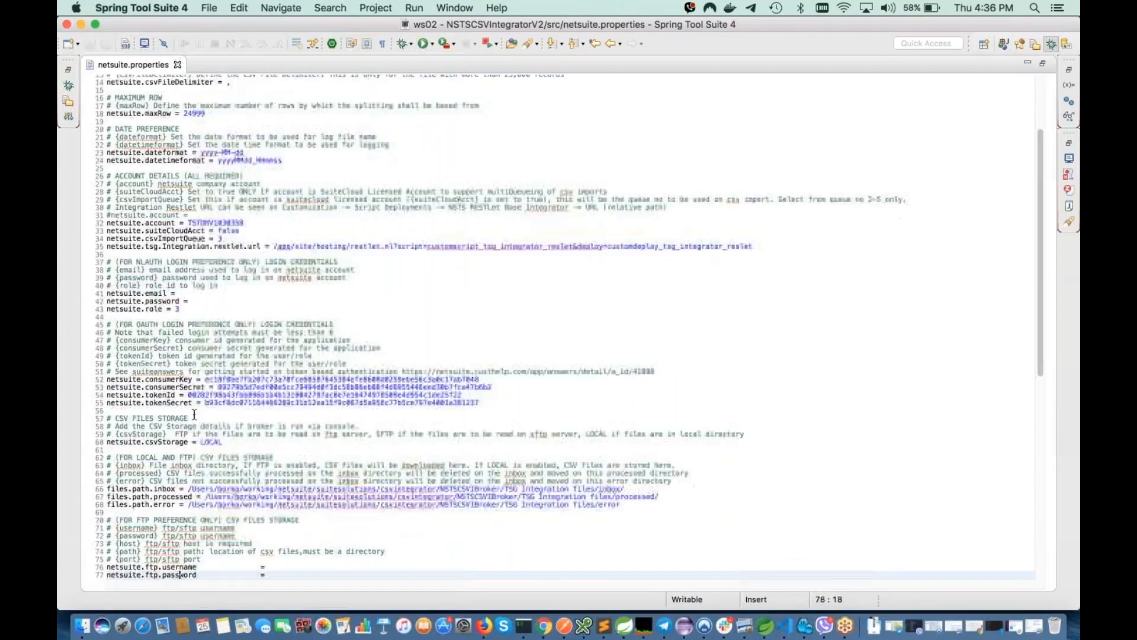
pyautogui.press('Down')
pyautogui.press('Down')
pyautogui.press('Down')
pyautogui.press('Down')
pyautogui.press('Down')
pyautogui.press('Down')
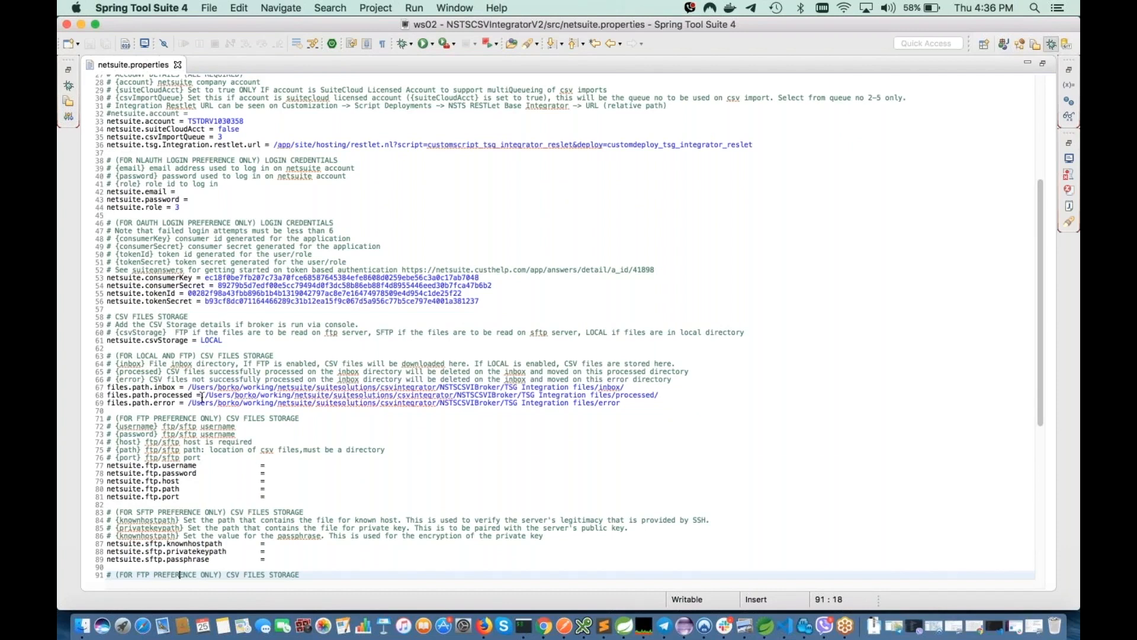
# Step: Examine the FTP and SFTP storage settings in netsuite.properties
pyautogui.click(246, 495)
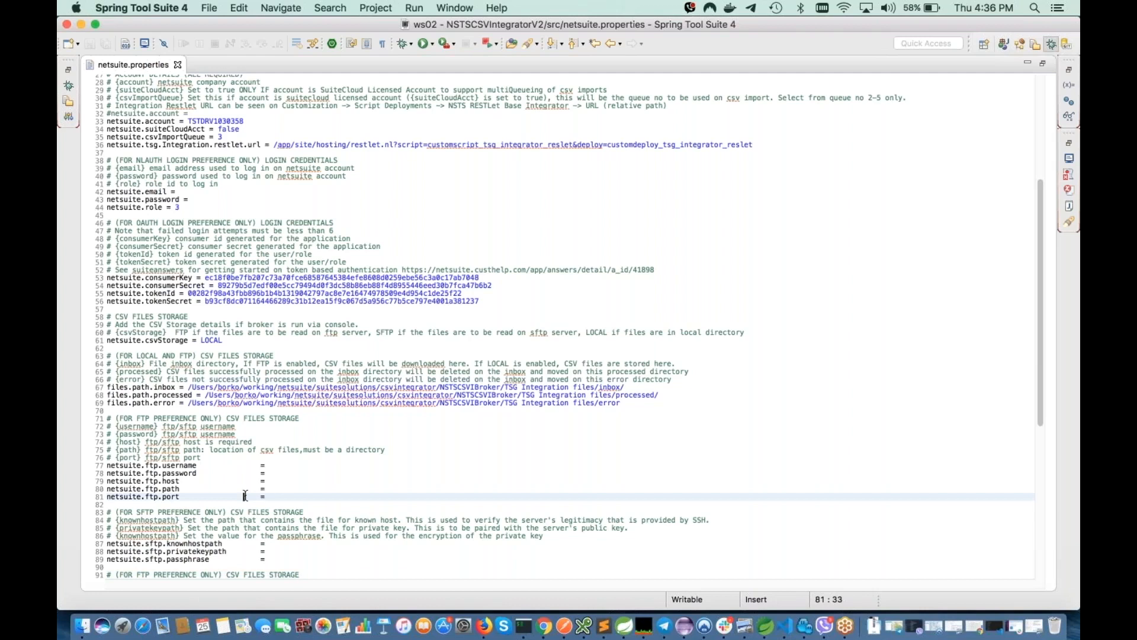
pyautogui.press('Down')
pyautogui.press('Down')
pyautogui.press('Down')
pyautogui.press('Down')
pyautogui.press('Down')
pyautogui.press('Down')
pyautogui.press('Down')
pyautogui.press('Down')
pyautogui.press('Down')
pyautogui.press('Down')
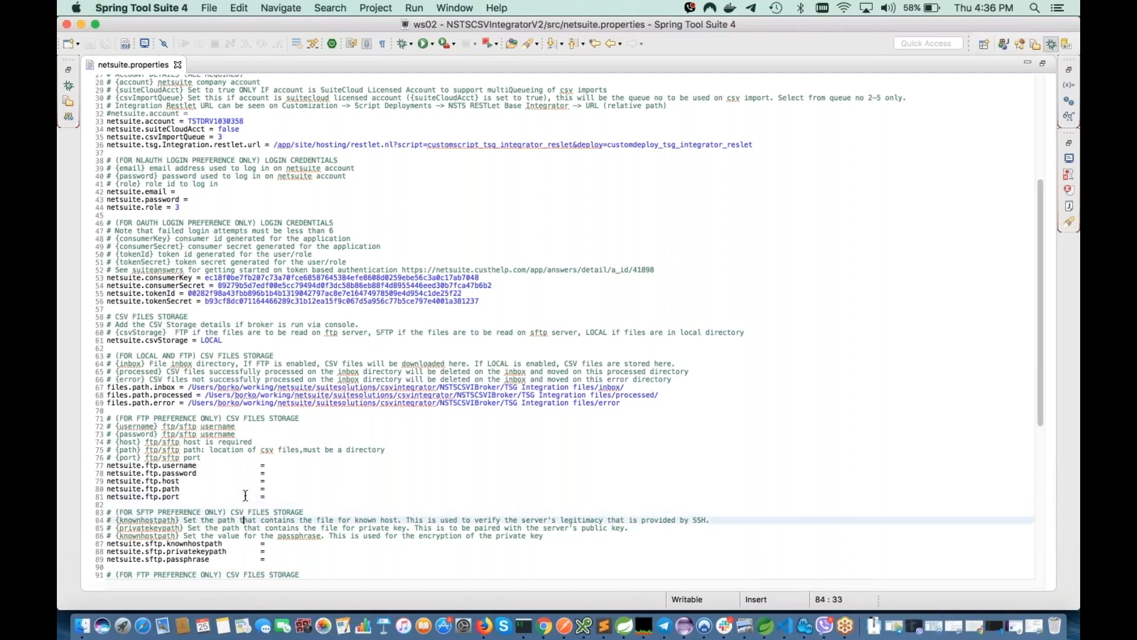
pyautogui.press('Down')
pyautogui.press('Down')
pyautogui.press('Down')
pyautogui.press('Down')
pyautogui.press('Down')
pyautogui.press('Down')
pyautogui.press('Down')
pyautogui.press('Down')
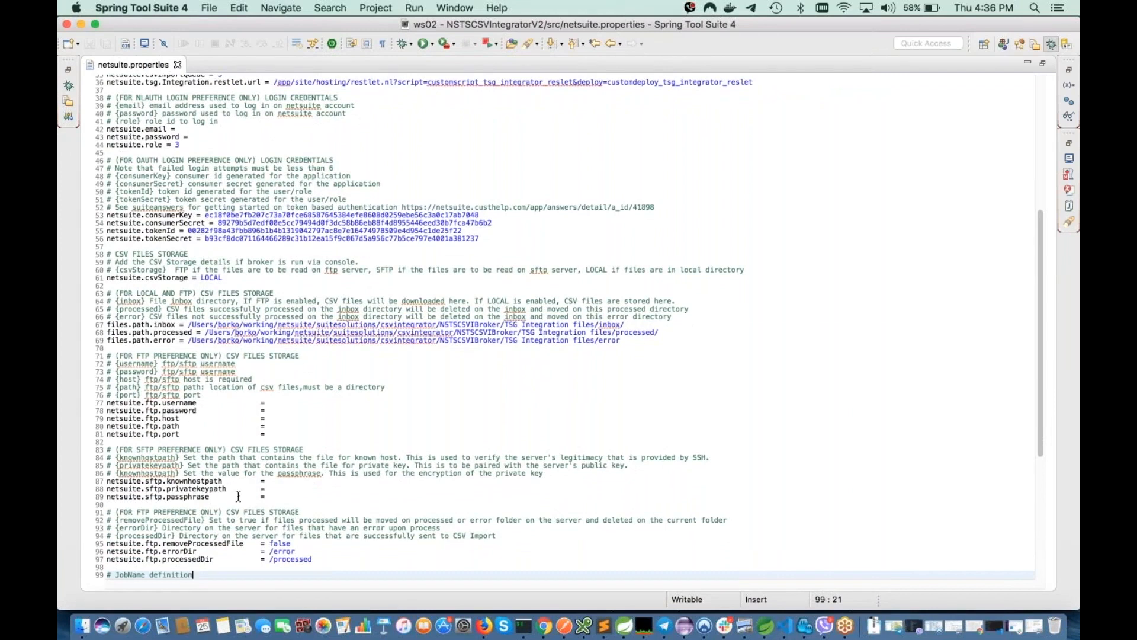
# Step: Examine the JobName definition comments, including the datetime and csvrows placeholders, in netsuite.properties
pyautogui.click(282, 496)
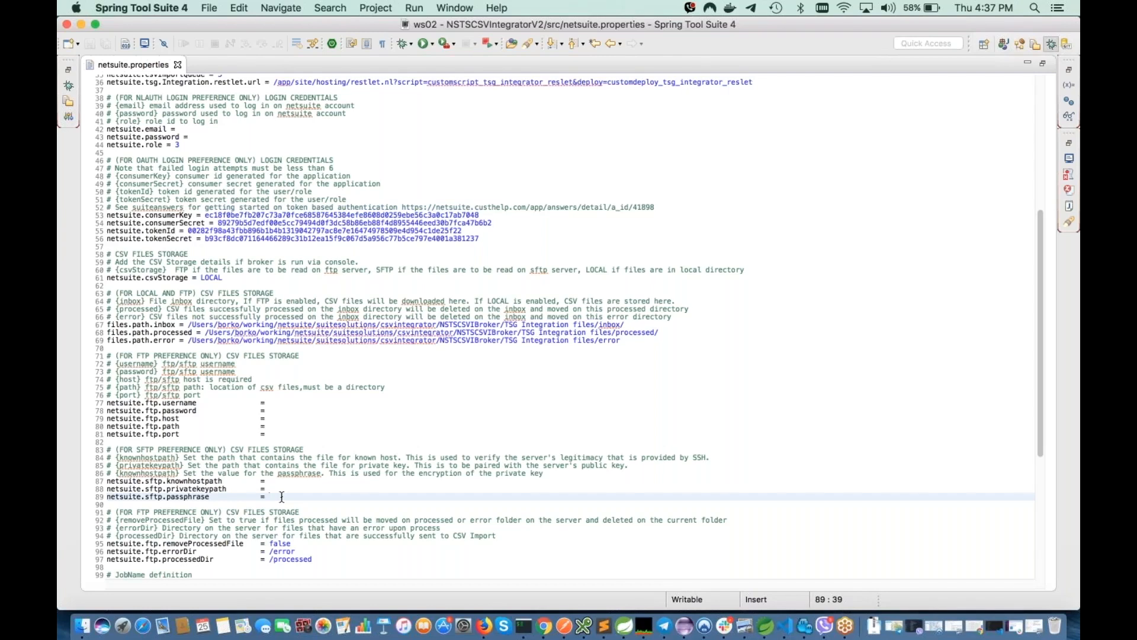
pyautogui.press('Down')
pyautogui.press('Down')
pyautogui.press('Down')
pyautogui.press('Down')
pyautogui.press('Down')
pyautogui.press('Down')
pyautogui.press('Down')
pyautogui.press('Down')
pyautogui.press('Down')
pyautogui.press('Down')
pyautogui.press('Down')
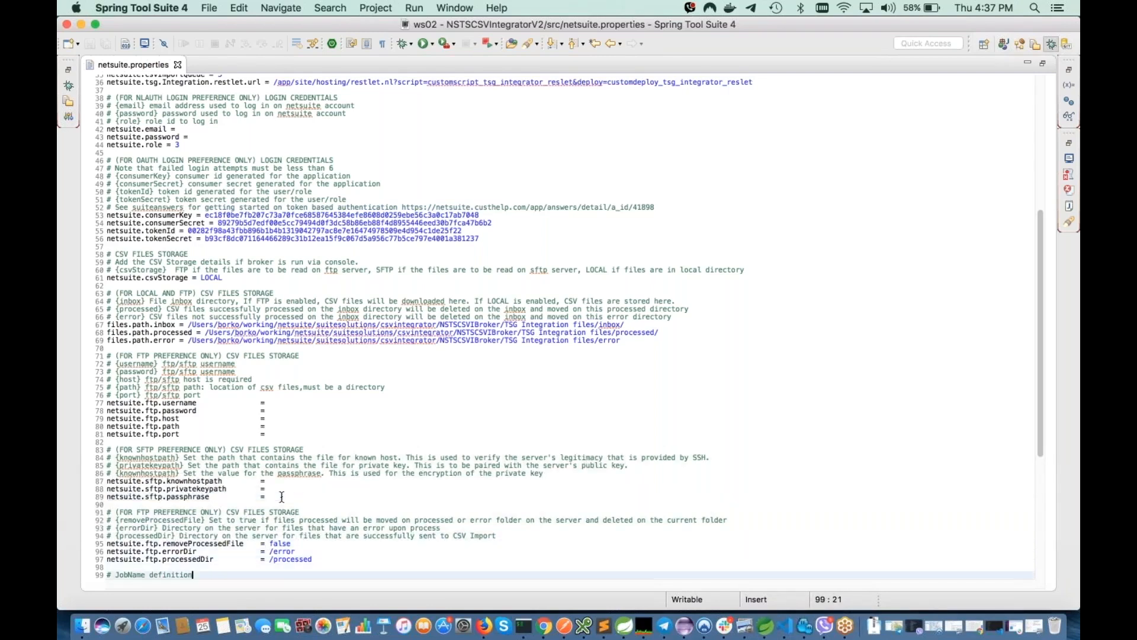
pyautogui.press('super+Right')
pyautogui.press('Return')
pyautogui.write('# {csvrows} concat the csv row count')
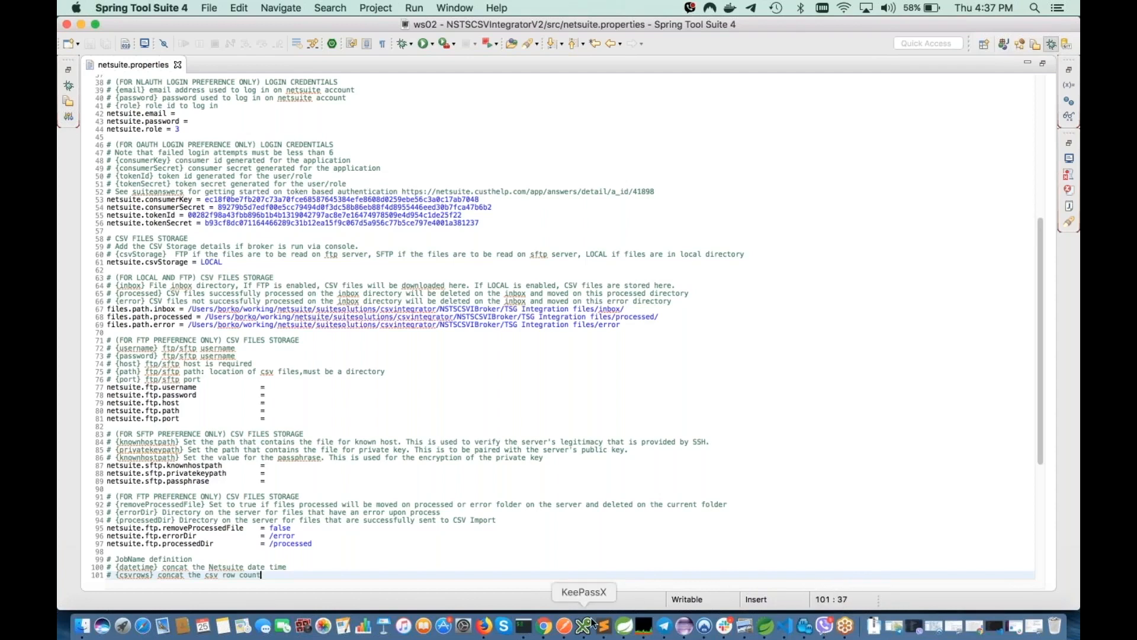
# Step: Switch to muCommander and open the TSG Integration files folder inside NSTSCSVIBroker
pyautogui.click(804, 632)
pyautogui.doubleClick(551, 142)
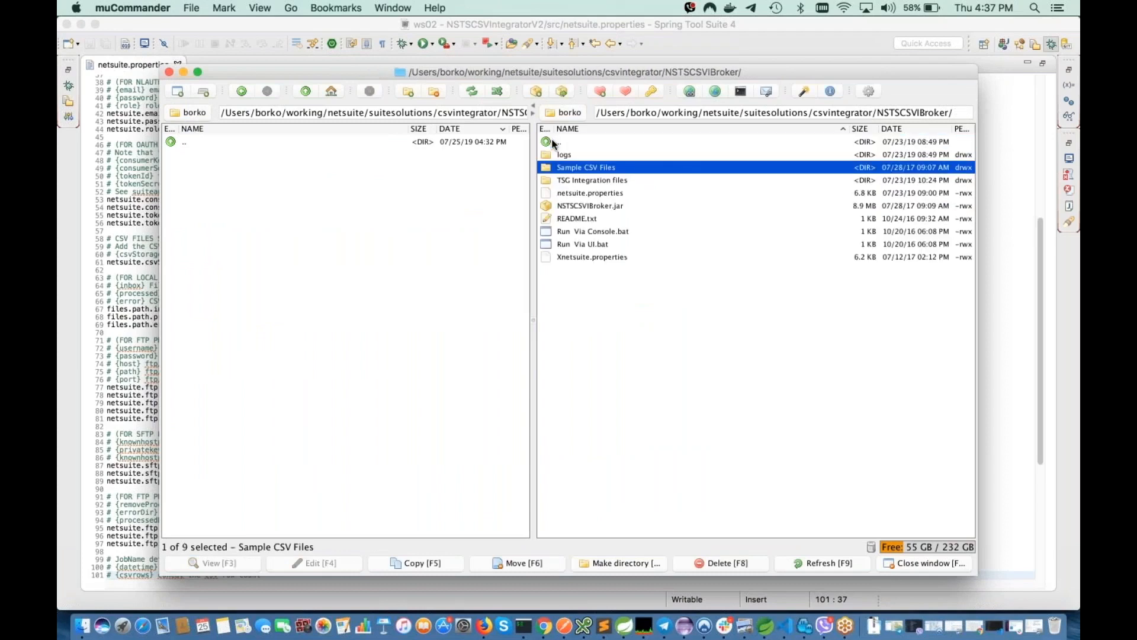
pyautogui.doubleClick(553, 181)
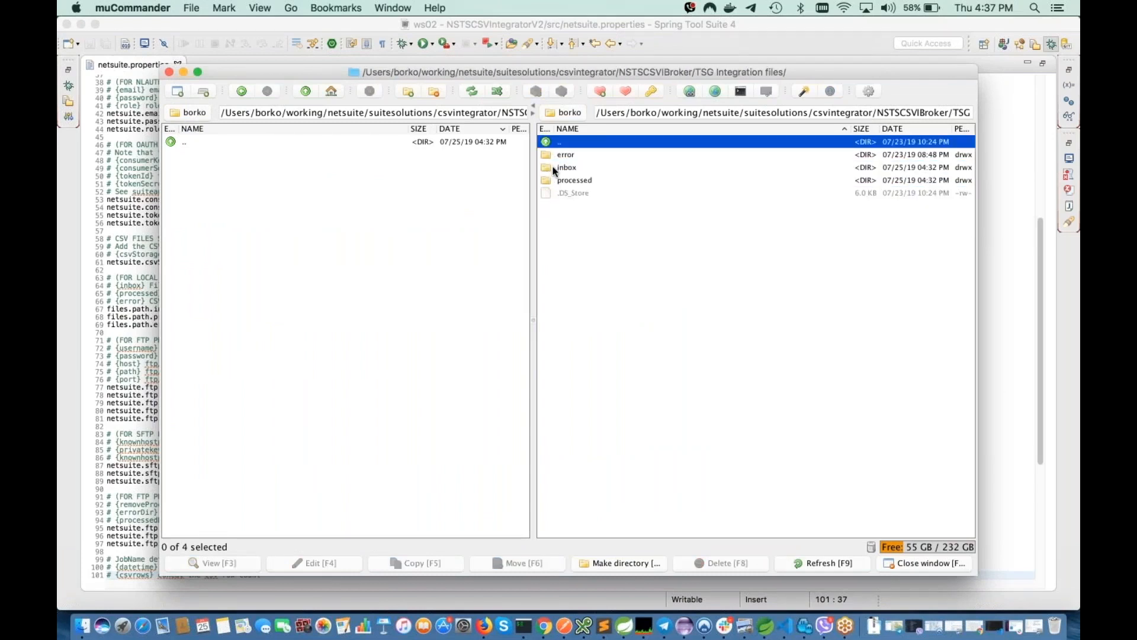
# Step: Inspect the contents of the inbox and processed folders, returning to the TSG Integration files folder
pyautogui.doubleClick(554, 168)
pyautogui.doubleClick(549, 142)
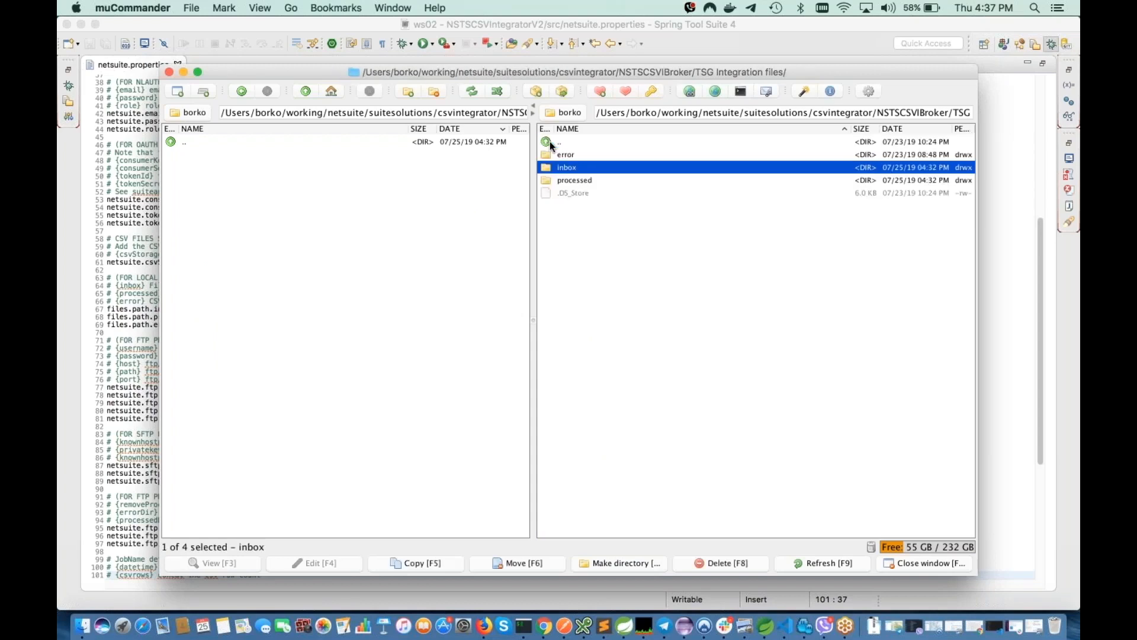
pyautogui.click(553, 180)
pyautogui.doubleClick(552, 179)
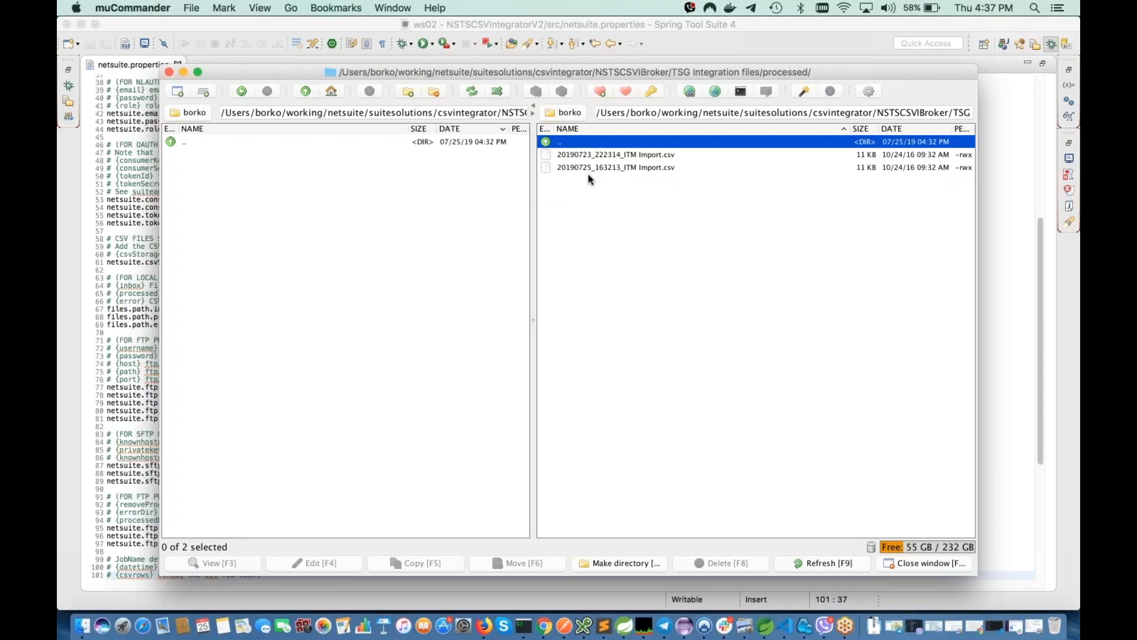
pyautogui.doubleClick(546, 142)
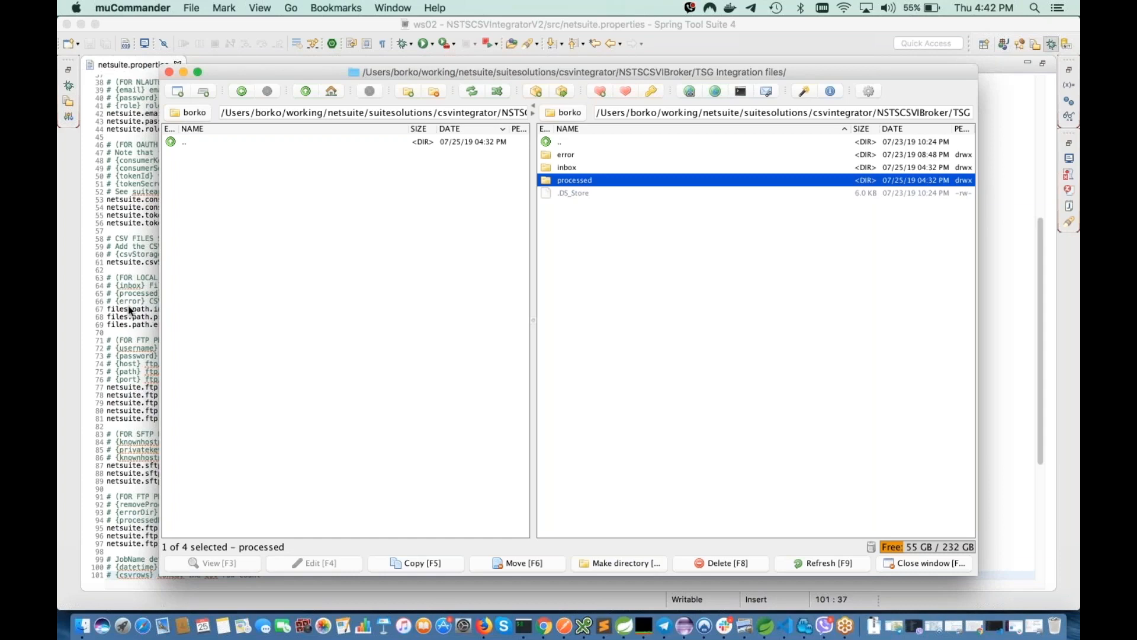
# Step: Switch back to Spring Tool Suite and restore the netsuite.properties editor to its normal size alongside the project tree and console
pyautogui.click(128, 285)
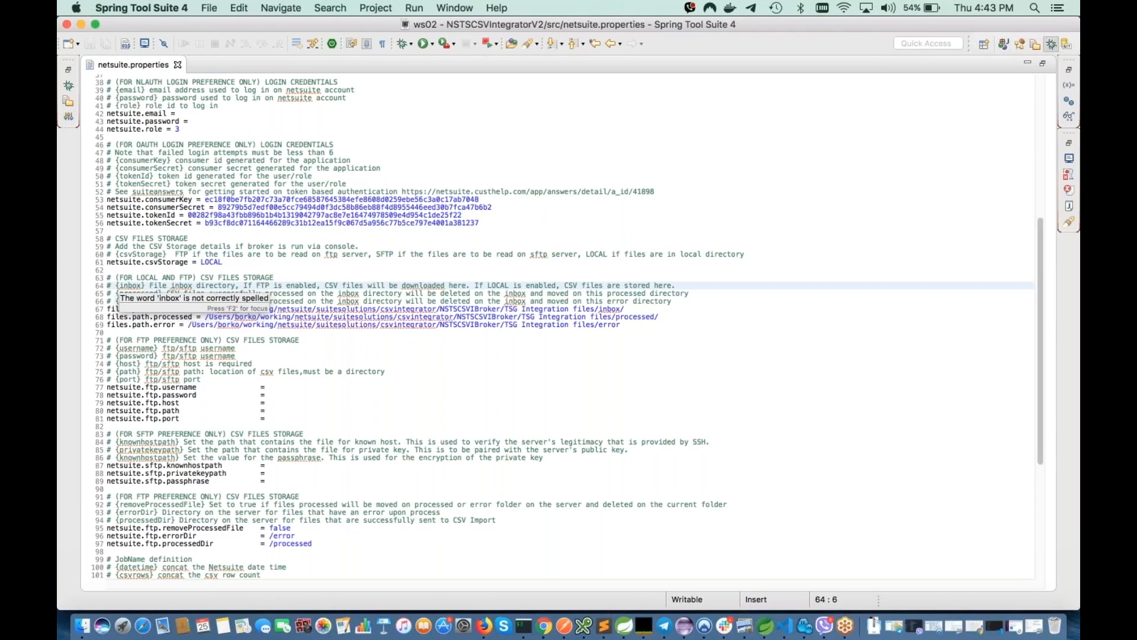
pyautogui.doubleClick(138, 67)
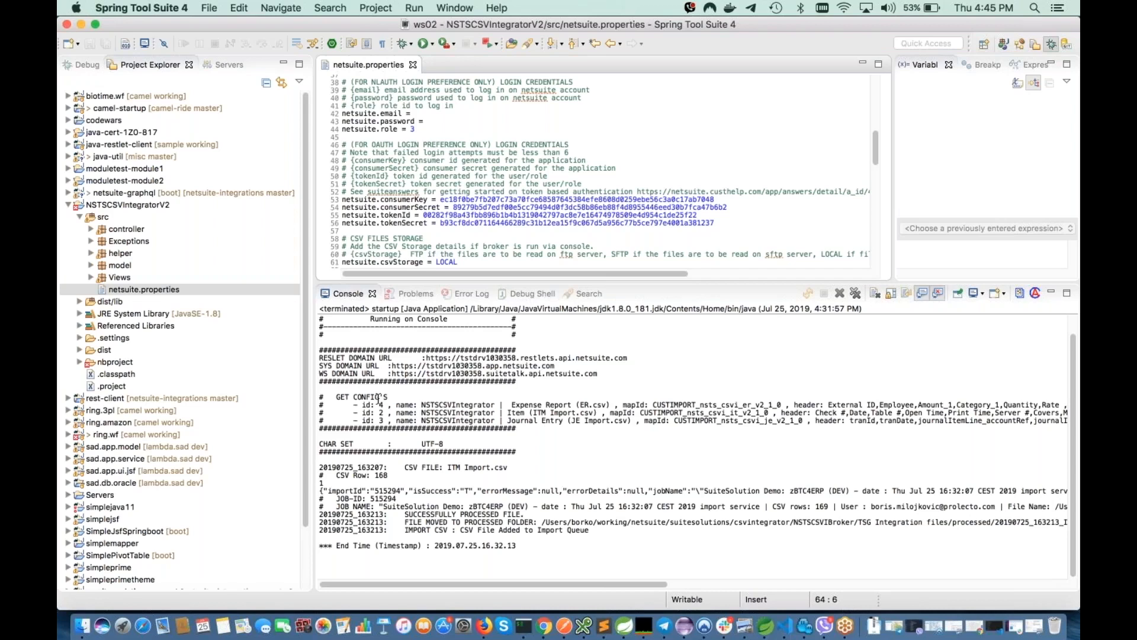
pyautogui.click(533, 244)
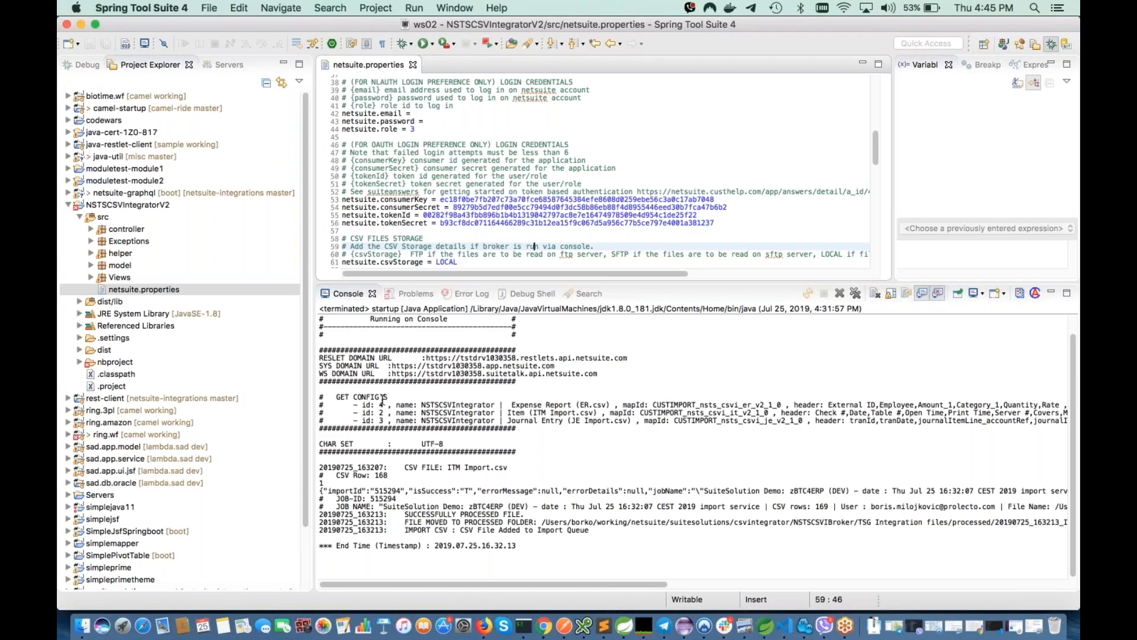
pyautogui.click(550, 176)
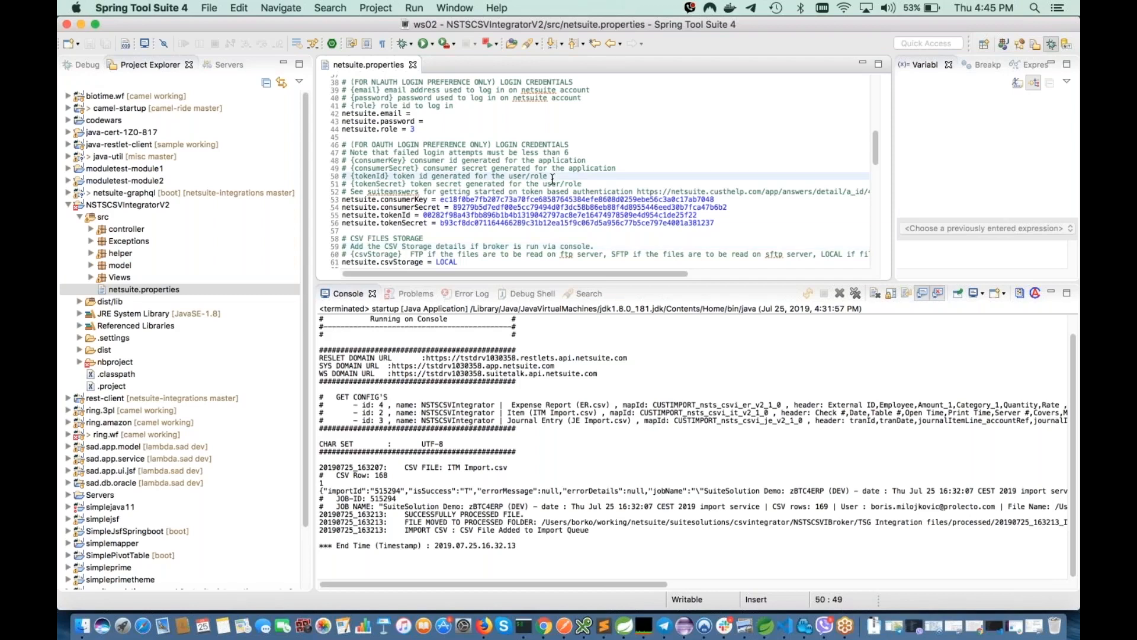